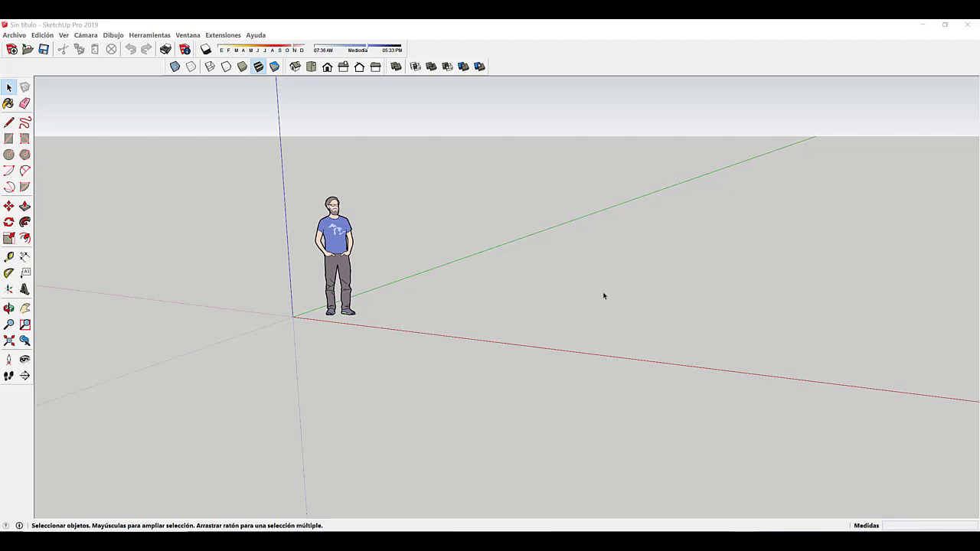
- Examine the empty modeling space, its coloured axes and the scale figure from several angles and distances
{"action": "middle_click_drag", "start_coordinate": [623, 288], "coordinate": [633, 275]}
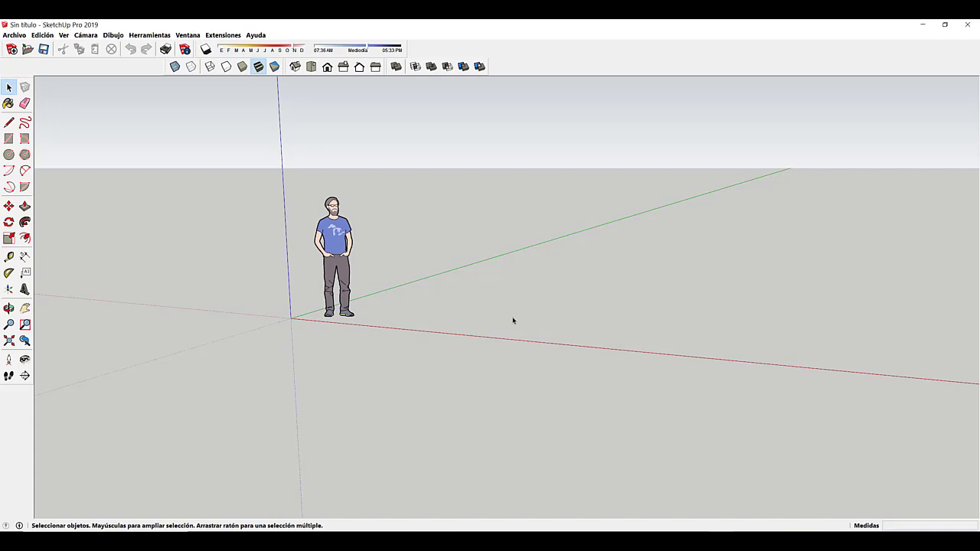
{"action": "middle_click_drag", "start_coordinate": [513, 321], "coordinate": [403, 312]}
{"action": "scroll", "coordinate": [367, 299], "scroll_direction": "down", "scroll_amount": 2}
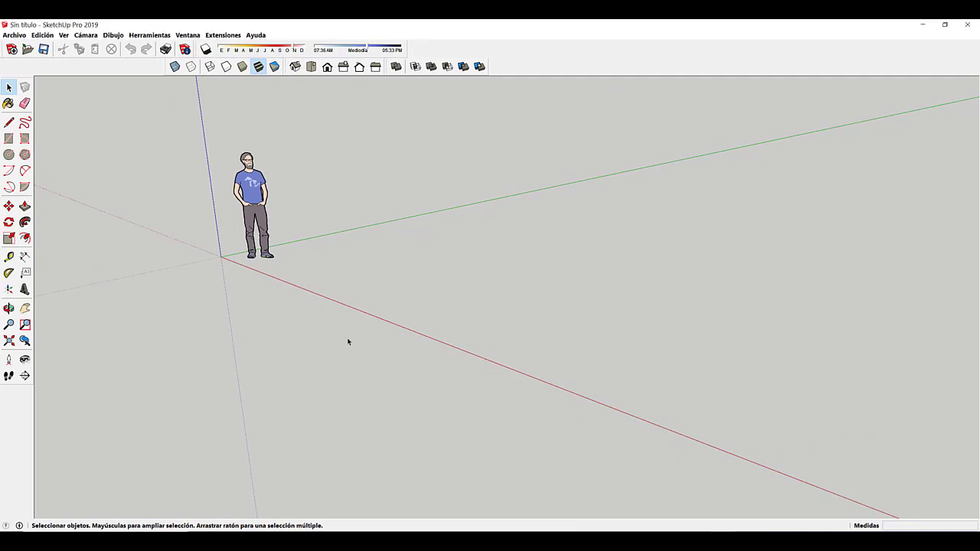
{"action": "middle_click_drag", "start_coordinate": [347, 342], "coordinate": [375, 313]}
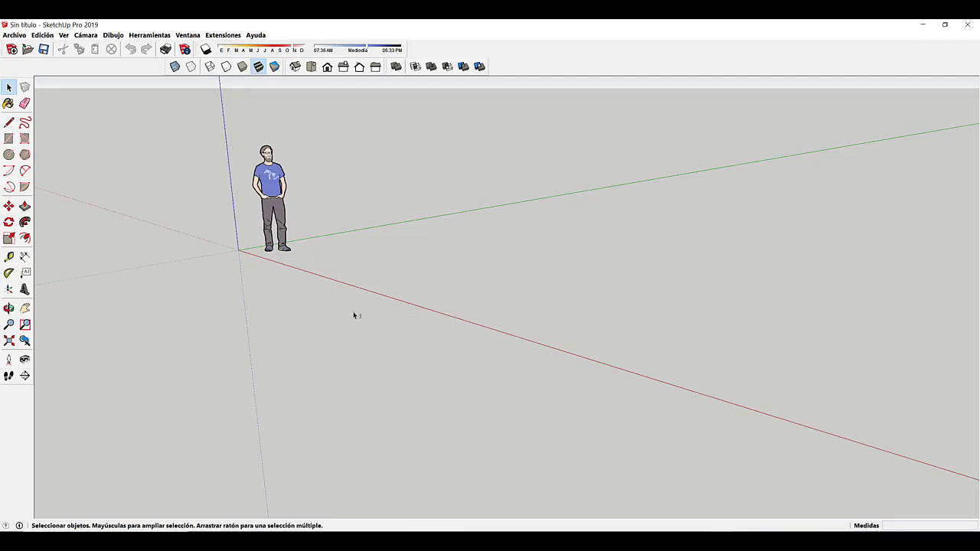
{"action": "mouse_move", "coordinate": [354, 313]}
{"action": "middle_mouse_down"}
{"action": "mouse_move", "coordinate": [339, 329]}
{"action": "mouse_move", "coordinate": [361, 311]}
{"action": "mouse_move", "coordinate": [398, 311]}
{"action": "mouse_move", "coordinate": [304, 323]}
{"action": "mouse_move", "coordinate": [163, 314]}
{"action": "mouse_move", "coordinate": [354, 322]}
{"action": "mouse_move", "coordinate": [377, 313]}
{"action": "mouse_move", "coordinate": [422, 252]}
{"action": "mouse_move", "coordinate": [339, 317]}
{"action": "mouse_move", "coordinate": [306, 299]}
{"action": "mouse_move", "coordinate": [343, 312]}
{"action": "middle_mouse_up"}
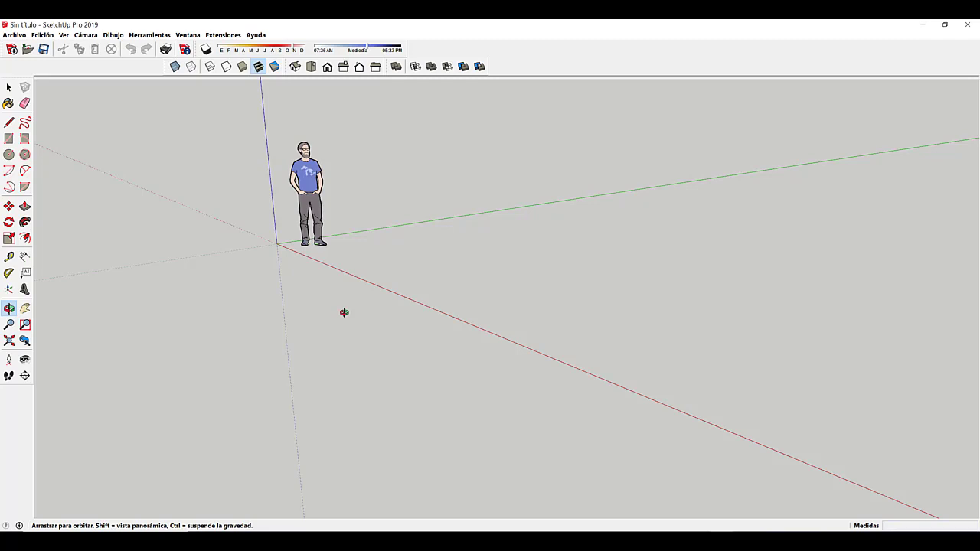
{"action": "scroll", "coordinate": [345, 315], "scroll_direction": "down", "scroll_amount": 3}
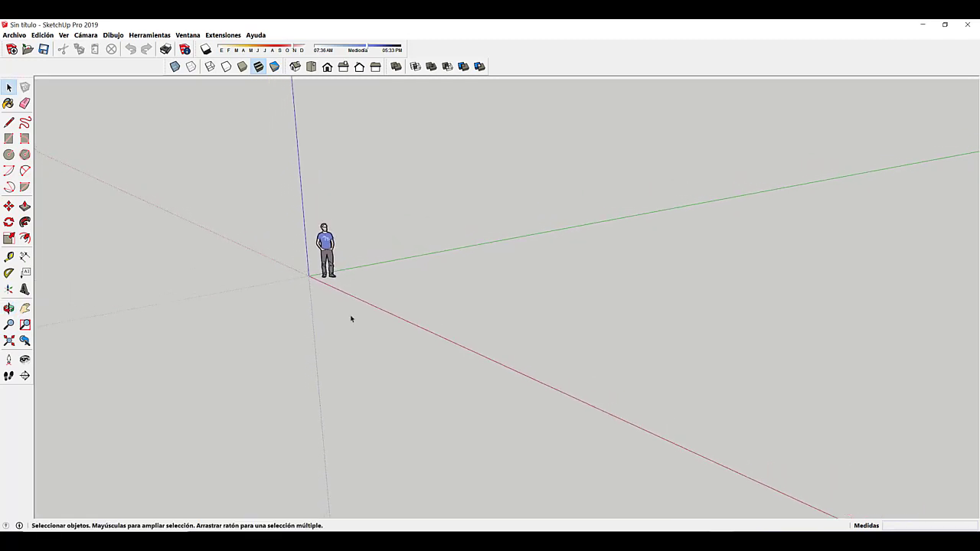
{"action": "middle_click_drag", "start_coordinate": [404, 374], "coordinate": [359, 264]}
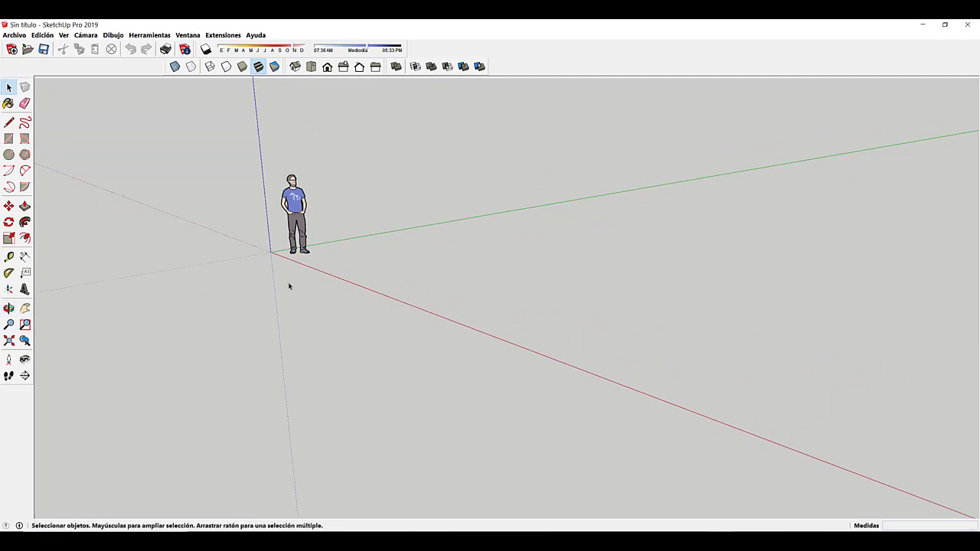
{"action": "scroll", "coordinate": [299, 255], "scroll_direction": "up", "scroll_amount": 2}
{"action": "middle_click_drag", "start_coordinate": [301, 260], "coordinate": [343, 293]}
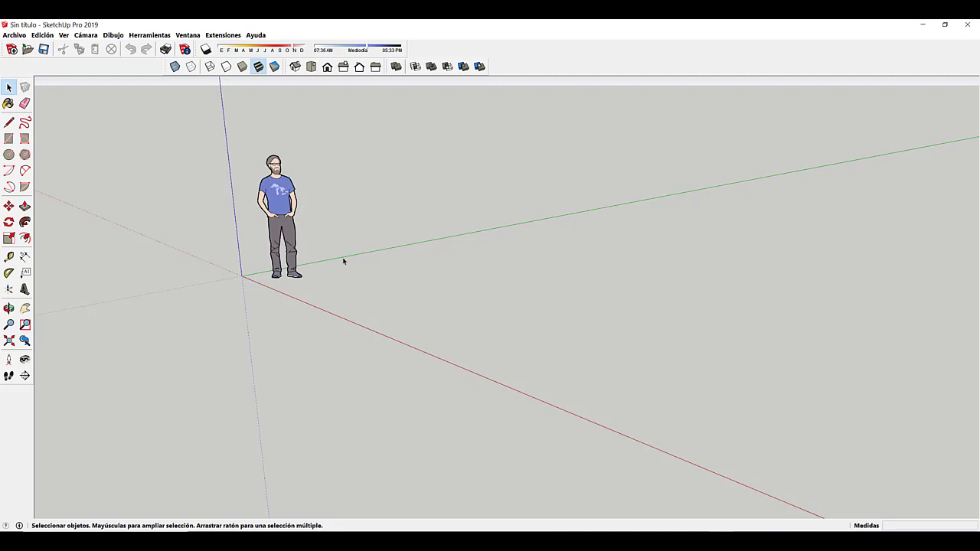
{"action": "middle_click_drag", "start_coordinate": [343, 261], "coordinate": [418, 252]}
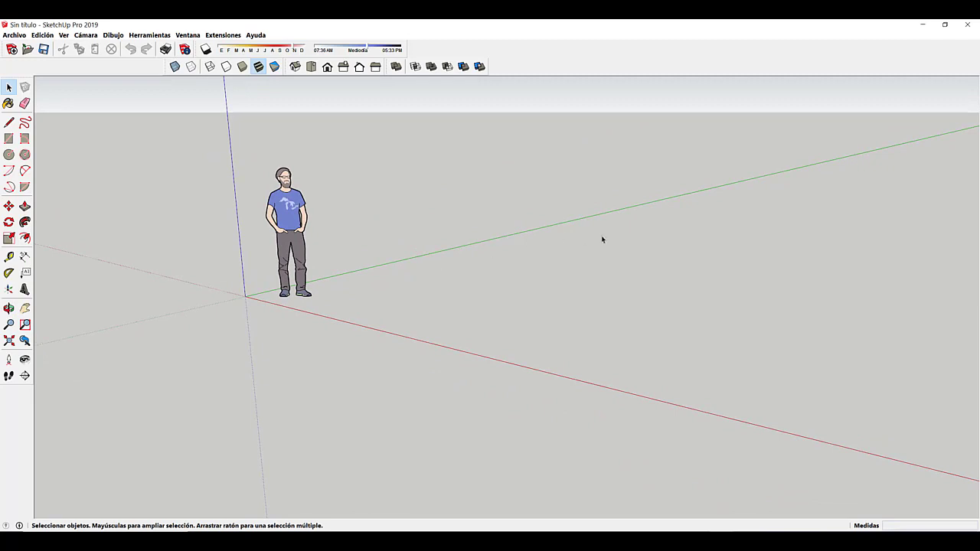
{"action": "middle_click_drag", "start_coordinate": [498, 265], "coordinate": [447, 282]}
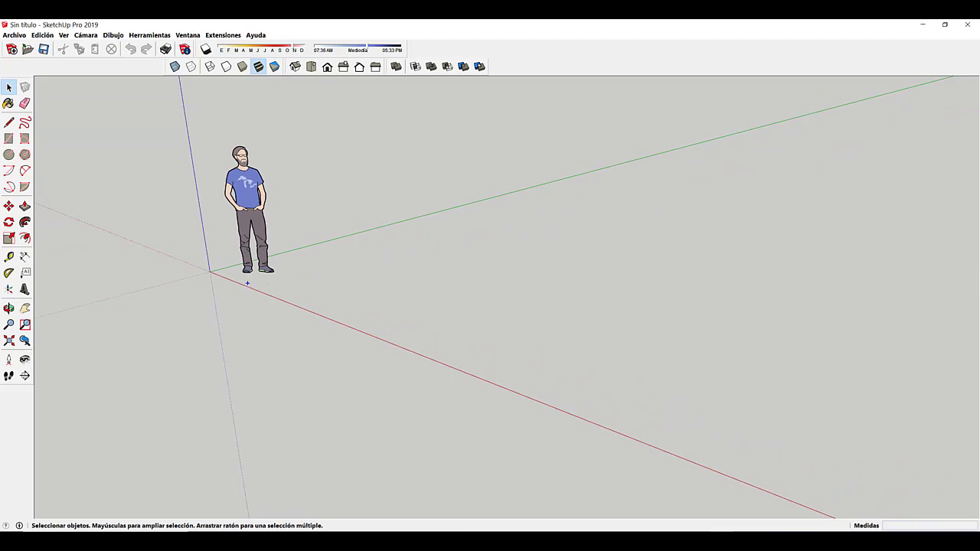
- Annotate the screen with arrows along the red, green and blue axes, labelled x, y and z
{"action": "mouse_move", "coordinate": [248, 284]}
{"action": "left_mouse_down"}
{"action": "mouse_move", "coordinate": [494, 376]}
{"action": "mouse_move", "coordinate": [488, 368]}
{"action": "mouse_move", "coordinate": [438, 377]}
{"action": "left_mouse_up"}
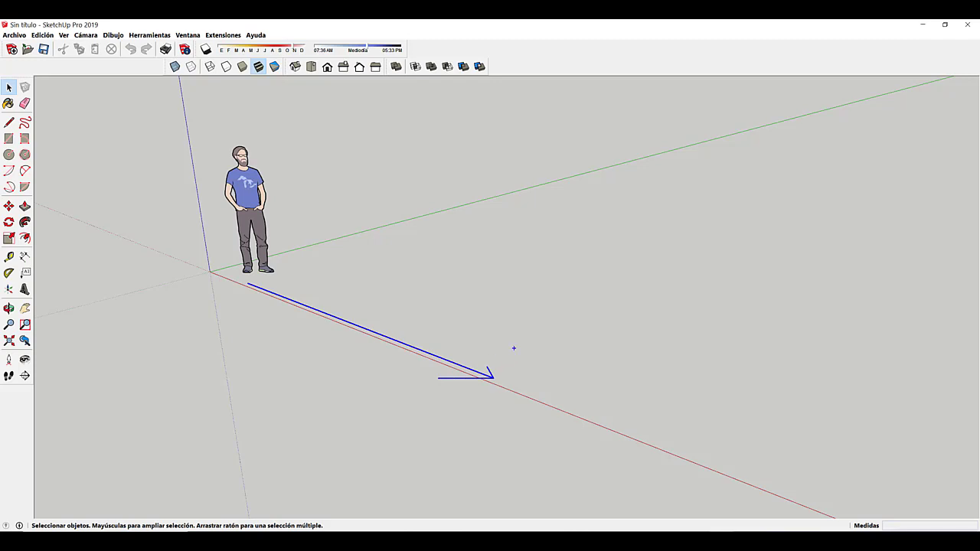
{"action": "left_click_drag", "start_coordinate": [513, 353], "coordinate": [514, 398]}
{"action": "type", "text": "x"}
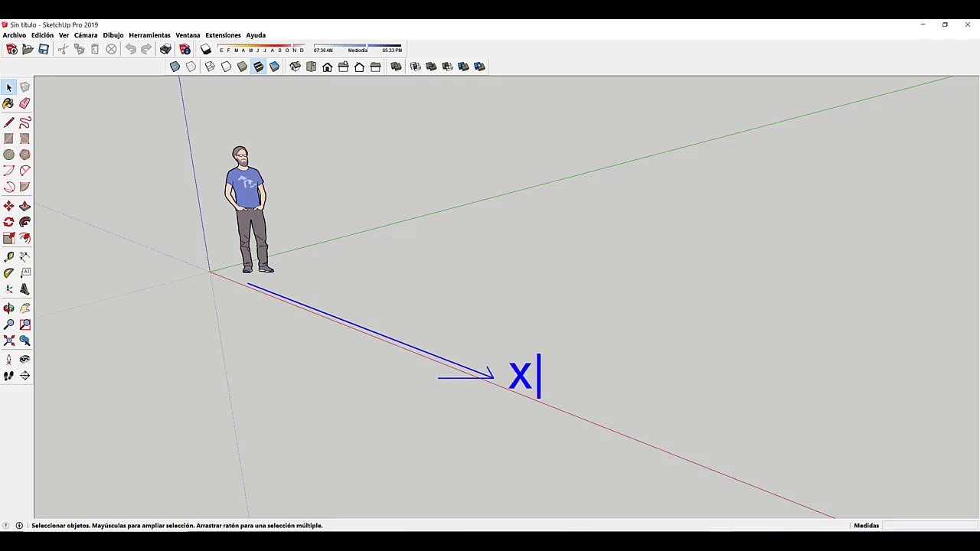
{"action": "mouse_move", "coordinate": [289, 250]}
{"action": "left_mouse_down"}
{"action": "mouse_move", "coordinate": [510, 209]}
{"action": "mouse_move", "coordinate": [525, 195]}
{"action": "mouse_move", "coordinate": [523, 204]}
{"action": "left_mouse_up"}
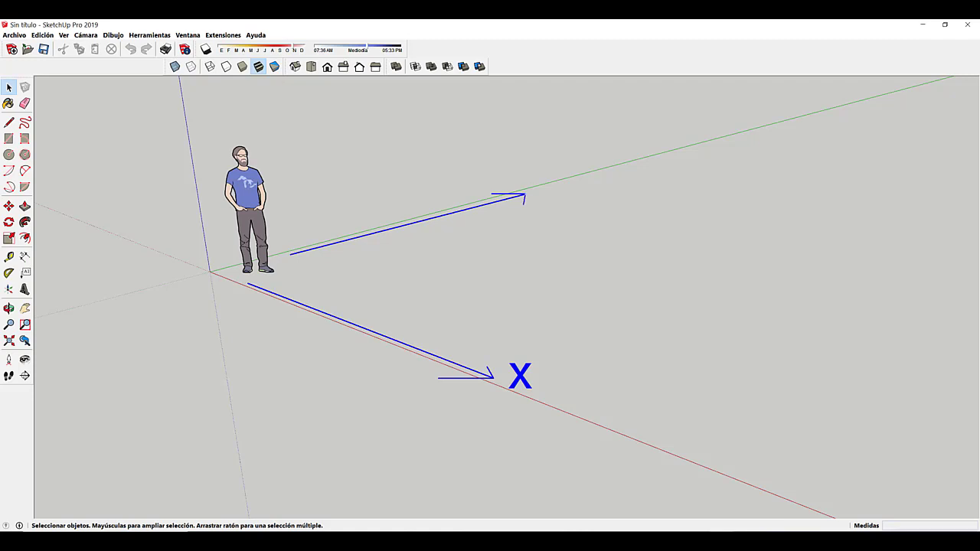
{"action": "type", "text": "t"}
{"action": "type", "text": "y"}
{"action": "mouse_move", "coordinate": [217, 267]}
{"action": "left_mouse_down"}
{"action": "mouse_move", "coordinate": [189, 122]}
{"action": "mouse_move", "coordinate": [201, 134]}
{"action": "mouse_move", "coordinate": [178, 150]}
{"action": "left_mouse_up"}
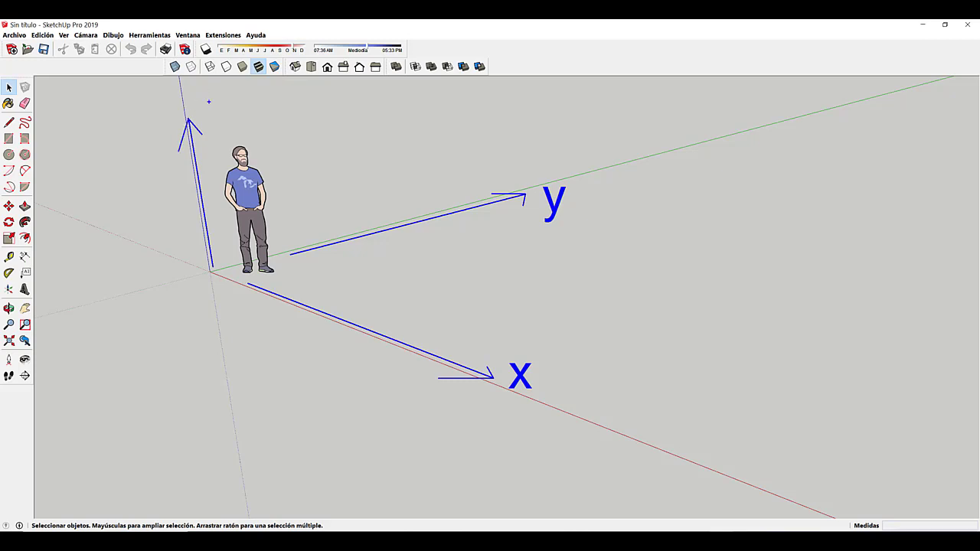
{"action": "left_click", "coordinate": [217, 107]}
{"action": "type", "text": "z"}
- Circle the on-screen notes "BARRA DE HERRAMIENTAS nativas" and "EXTENSIONES (plugins)" with ellipses, and clear the annotations
{"action": "mouse_move", "coordinate": [389, 243]}
{"action": "middle_mouse_down"}
{"action": "mouse_move", "coordinate": [422, 240]}
{"action": "mouse_move", "coordinate": [424, 206]}
{"action": "mouse_move", "coordinate": [454, 237]}
{"action": "middle_mouse_up"}
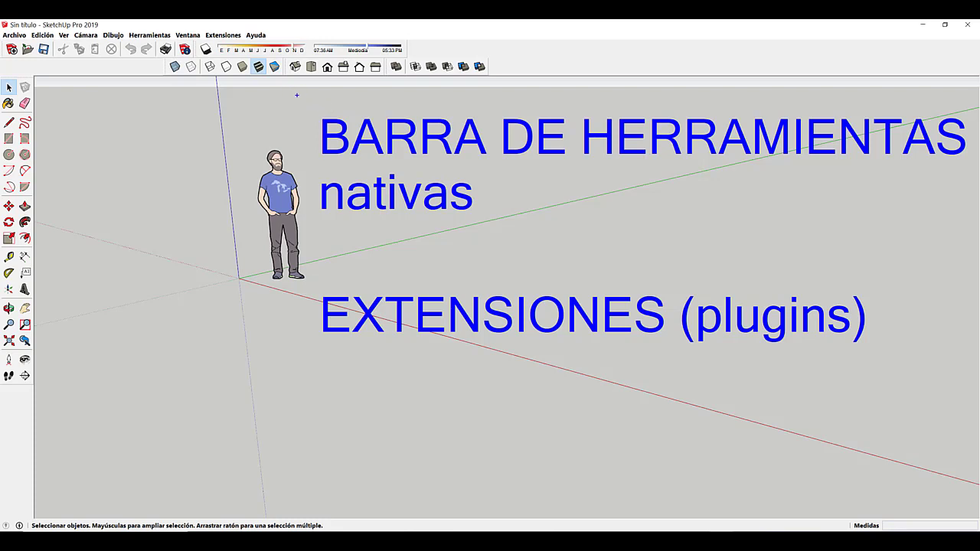
{"action": "mouse_move", "coordinate": [294, 93]}
{"action": "left_mouse_down"}
{"action": "mouse_move", "coordinate": [439, 142]}
{"action": "mouse_move", "coordinate": [950, 206]}
{"action": "mouse_move", "coordinate": [952, 222]}
{"action": "left_mouse_up"}
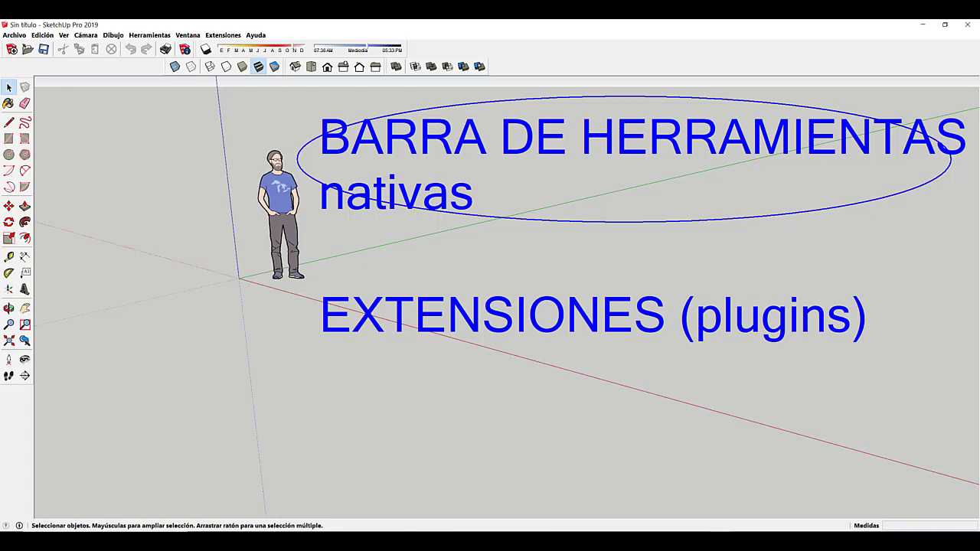
{"action": "mouse_move", "coordinate": [303, 280]}
{"action": "left_mouse_down"}
{"action": "mouse_move", "coordinate": [881, 360]}
{"action": "mouse_move", "coordinate": [862, 352]}
{"action": "left_mouse_up"}
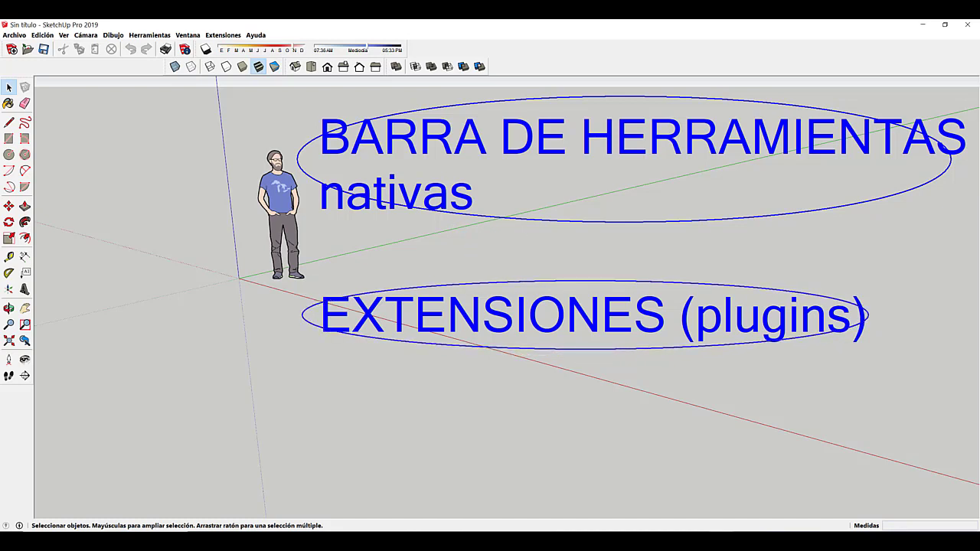
{"action": "key", "text": "Escape"}
- Review the list of available toolbars and which of them are enabled, leaving the selection as it is
{"action": "mouse_move", "coordinate": [485, 342]}
{"action": "middle_mouse_down"}
{"action": "mouse_move", "coordinate": [419, 354]}
{"action": "mouse_move", "coordinate": [343, 311]}
{"action": "mouse_move", "coordinate": [332, 319]}
{"action": "middle_mouse_up"}
{"action": "scroll", "coordinate": [339, 304], "scroll_direction": "up", "scroll_amount": 2}
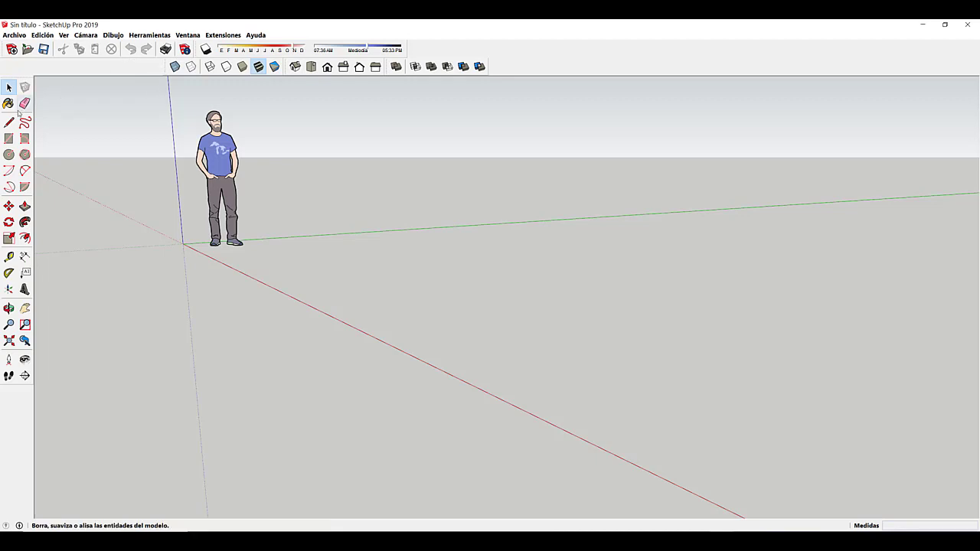
{"action": "right_click", "coordinate": [146, 66]}
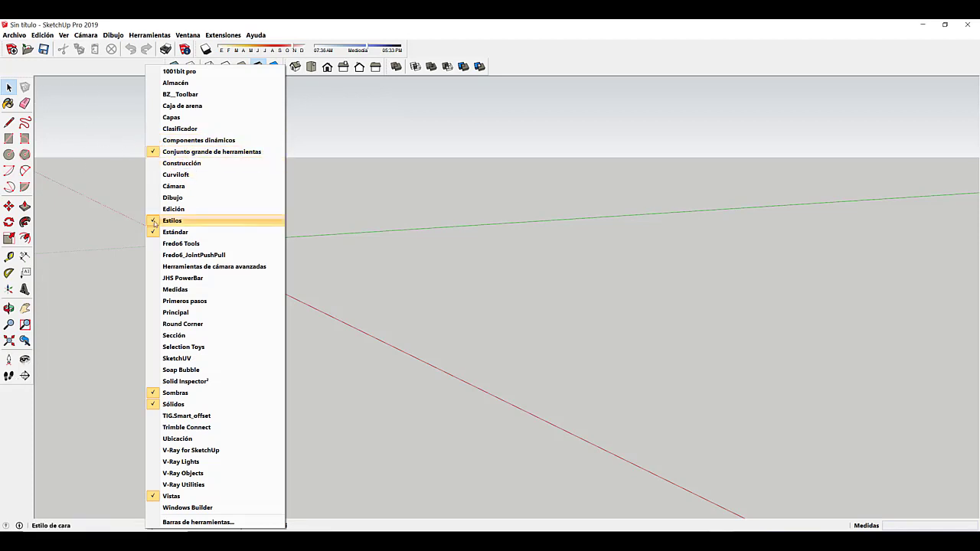
{"action": "left_click", "coordinate": [294, 99]}
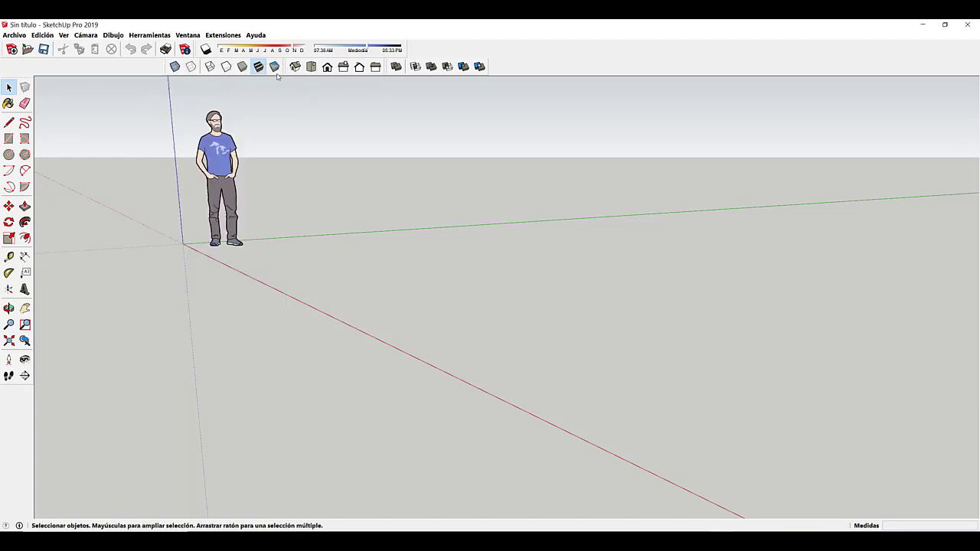
{"action": "right_click", "coordinate": [155, 66]}
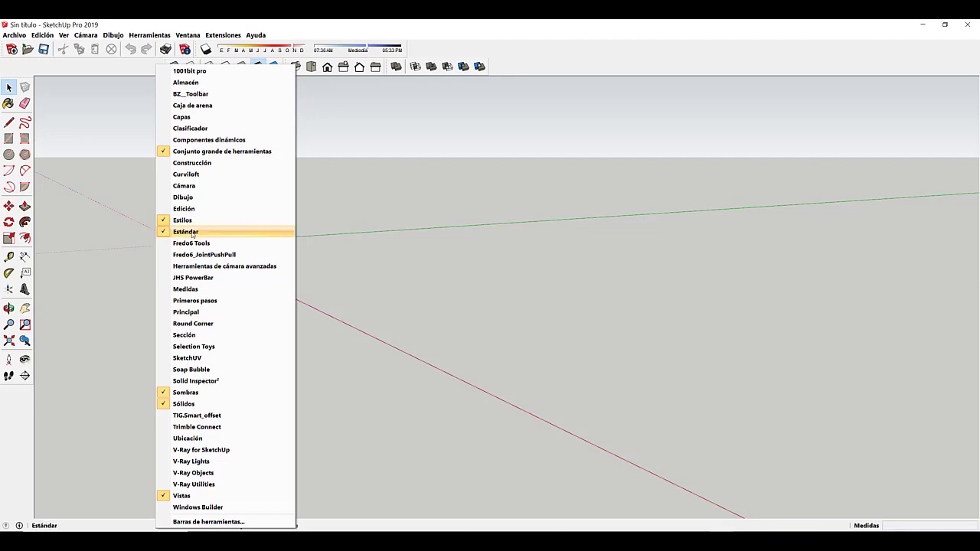
{"action": "left_click", "coordinate": [103, 68]}
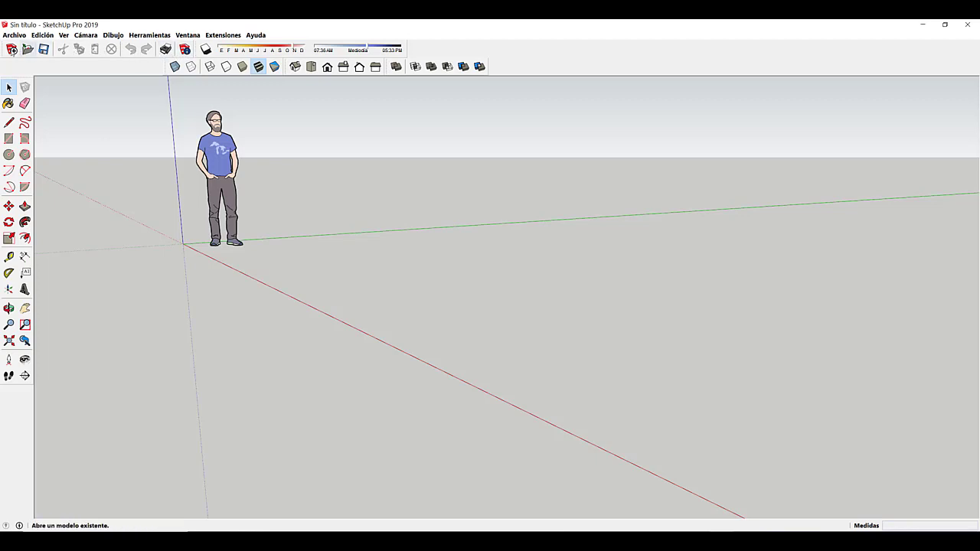
{"action": "right_click", "coordinate": [138, 69]}
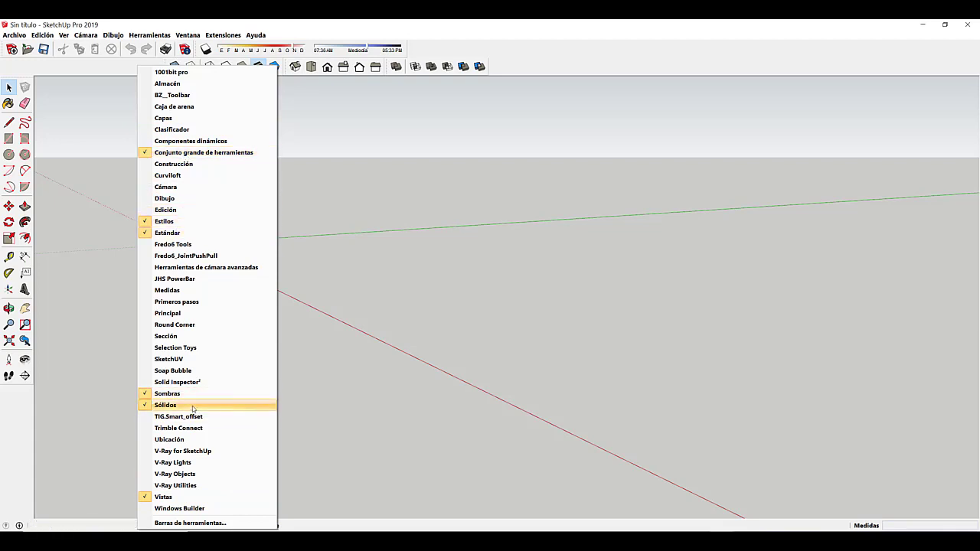
{"action": "left_click", "coordinate": [305, 304]}
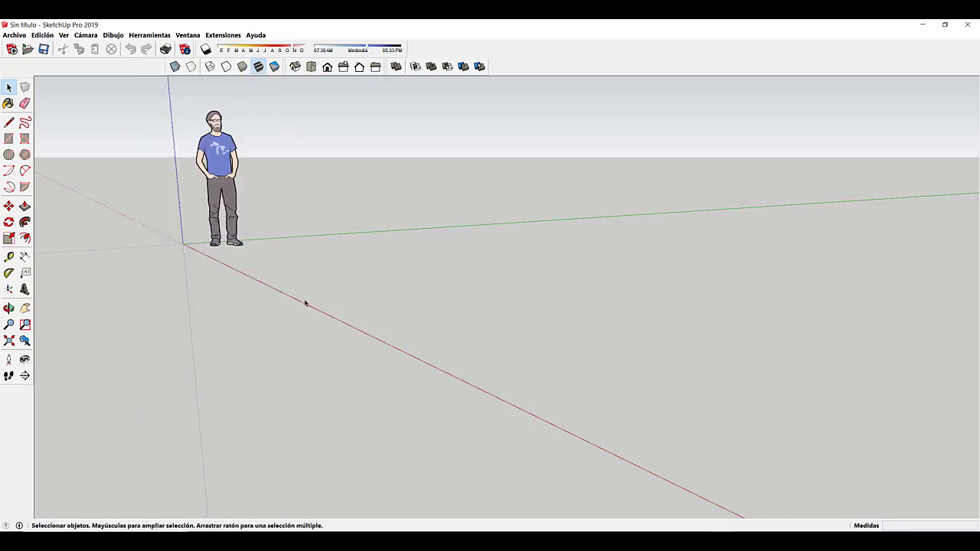
- Orbit around the scale figure with the Orbit tool and return to the Select tool
{"action": "middle_click_drag", "start_coordinate": [305, 304], "coordinate": [311, 295]}
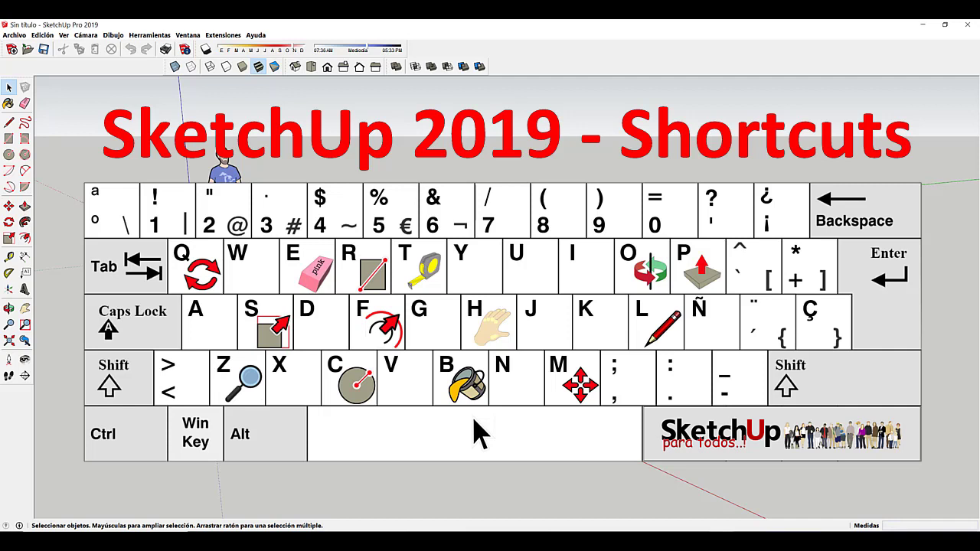
{"action": "key", "text": "o"}
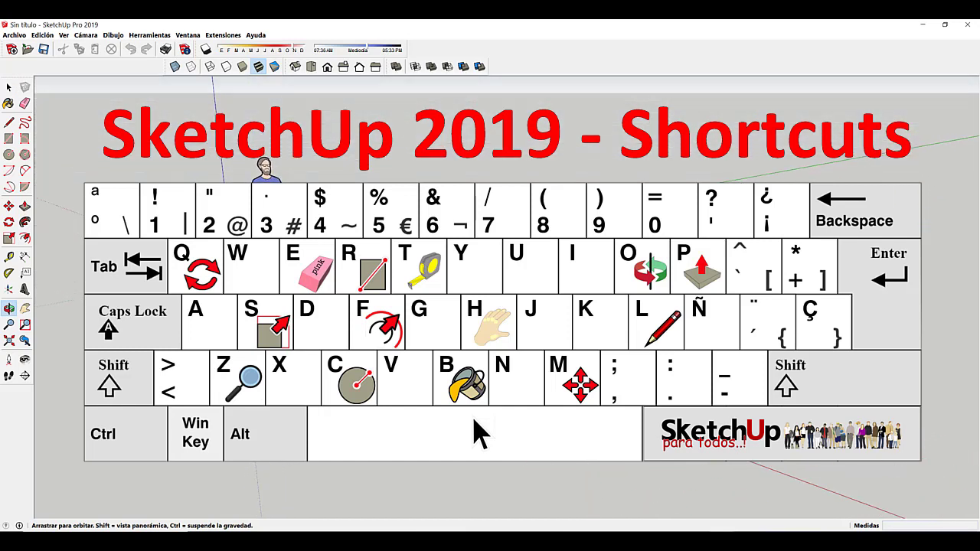
{"action": "key", "text": "space"}
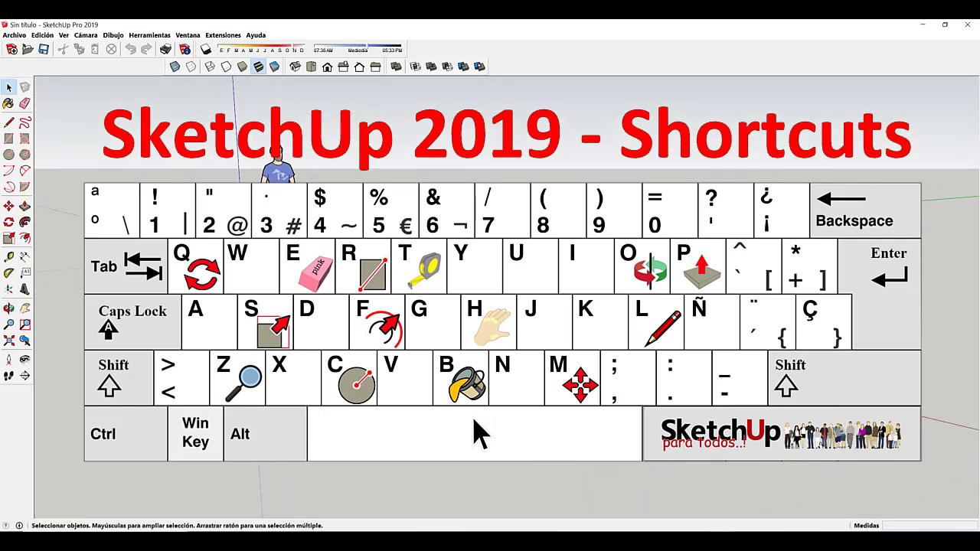
{"action": "middle_click_drag", "start_coordinate": [475, 433], "coordinate": [475, 432]}
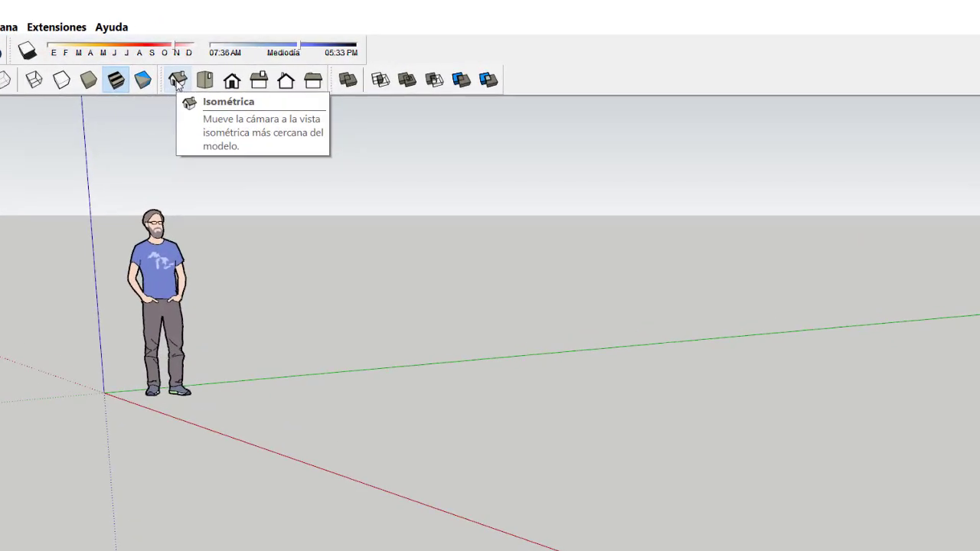
- View the model from the isometric, top, front, right, back and left standard views, finishing on the top view
{"action": "left_click", "coordinate": [178, 80]}
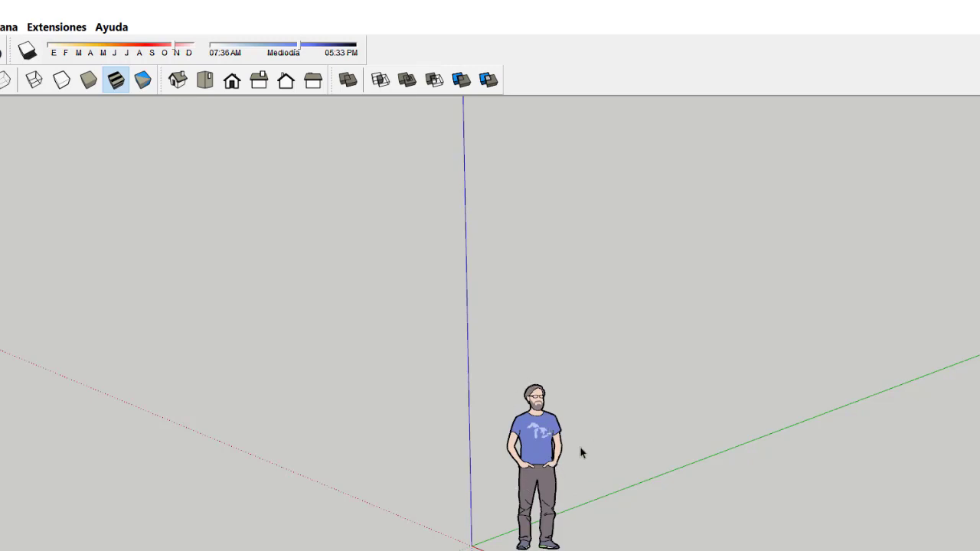
{"action": "left_click", "coordinate": [205, 82]}
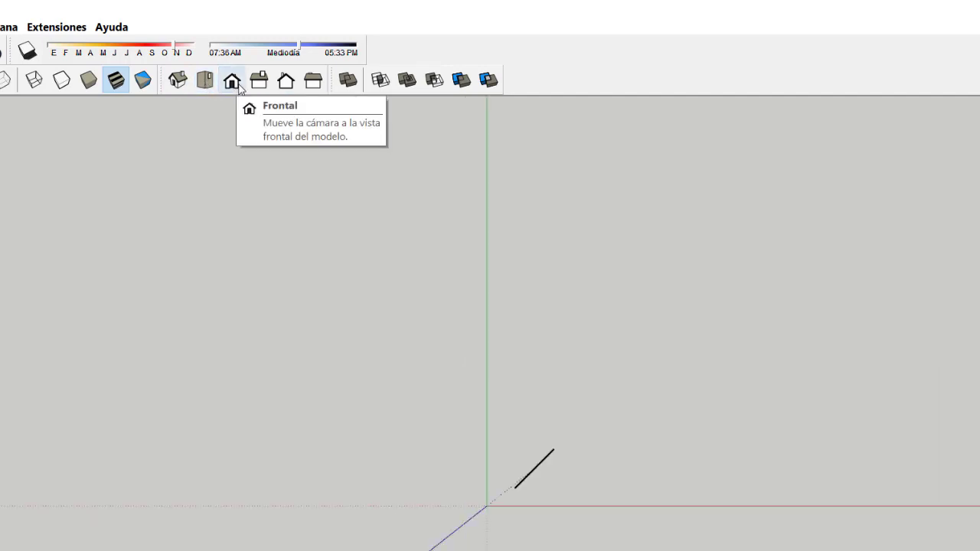
{"action": "left_click", "coordinate": [231, 81]}
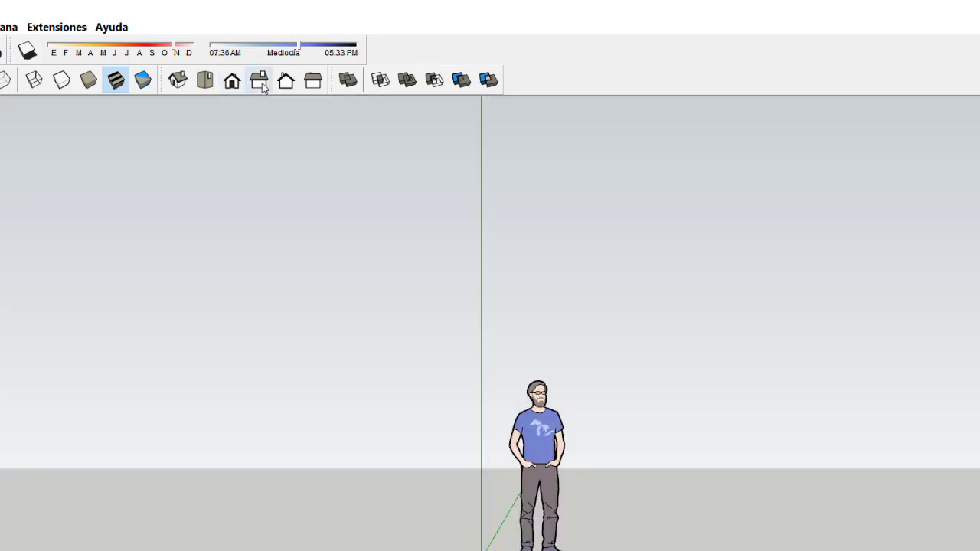
{"action": "left_click", "coordinate": [265, 85]}
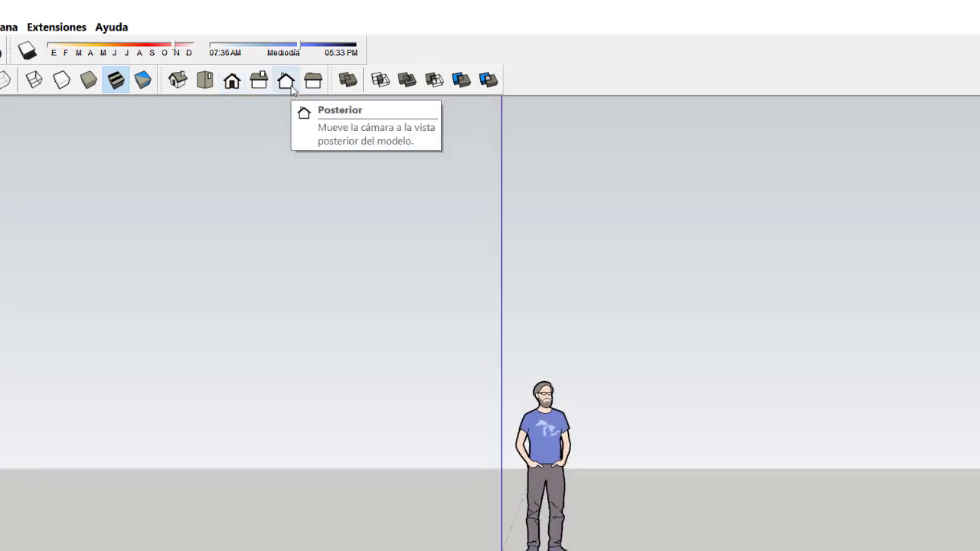
{"action": "left_click", "coordinate": [291, 87]}
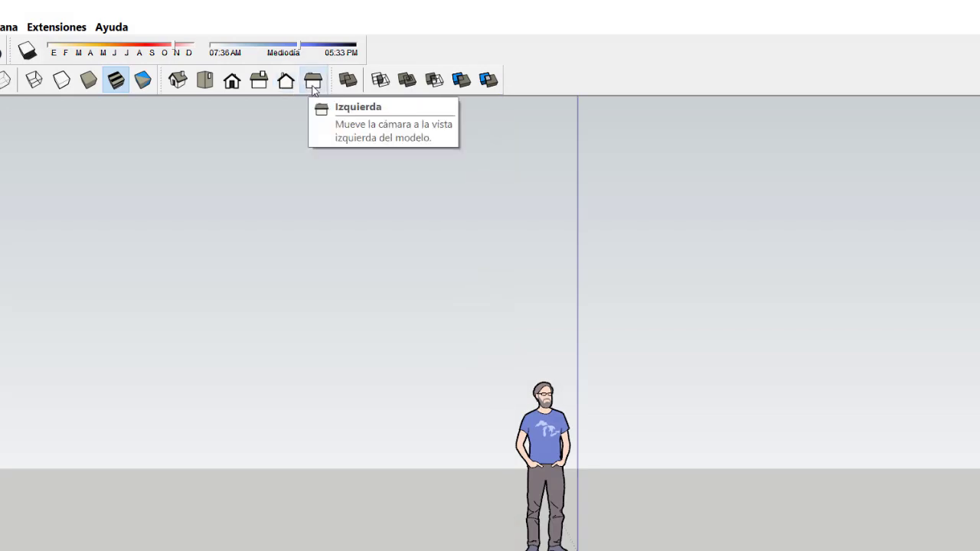
{"action": "left_click", "coordinate": [313, 86]}
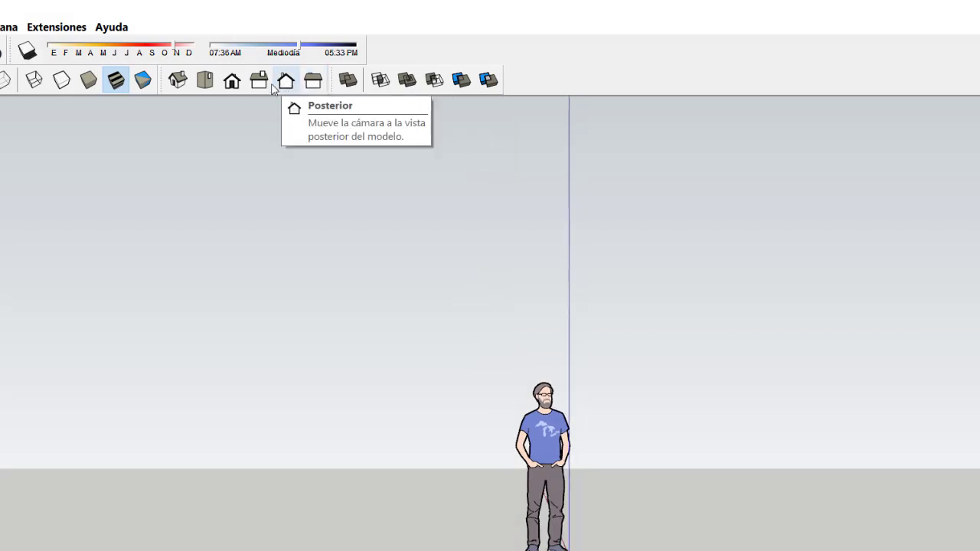
{"action": "left_click", "coordinate": [265, 87]}
{"action": "left_click", "coordinate": [314, 87]}
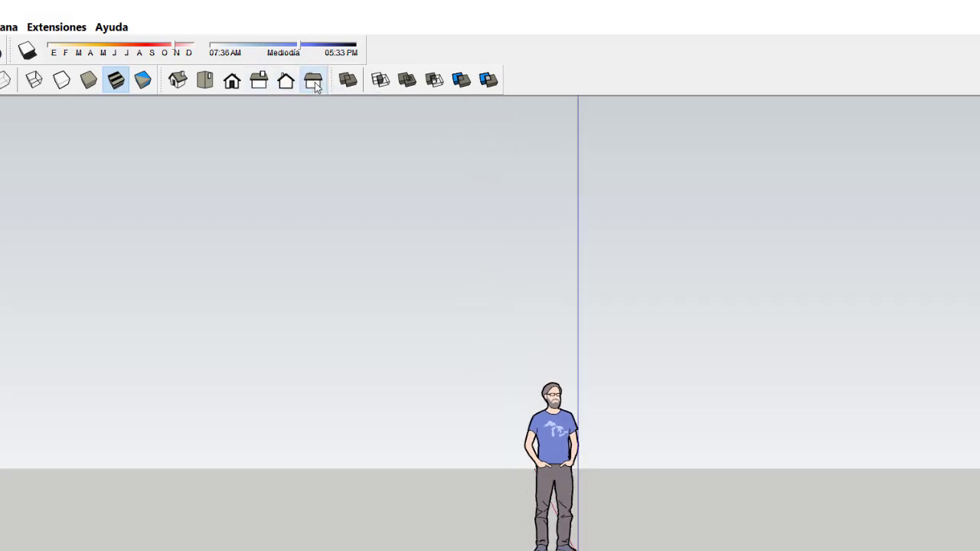
{"action": "left_click", "coordinate": [204, 80]}
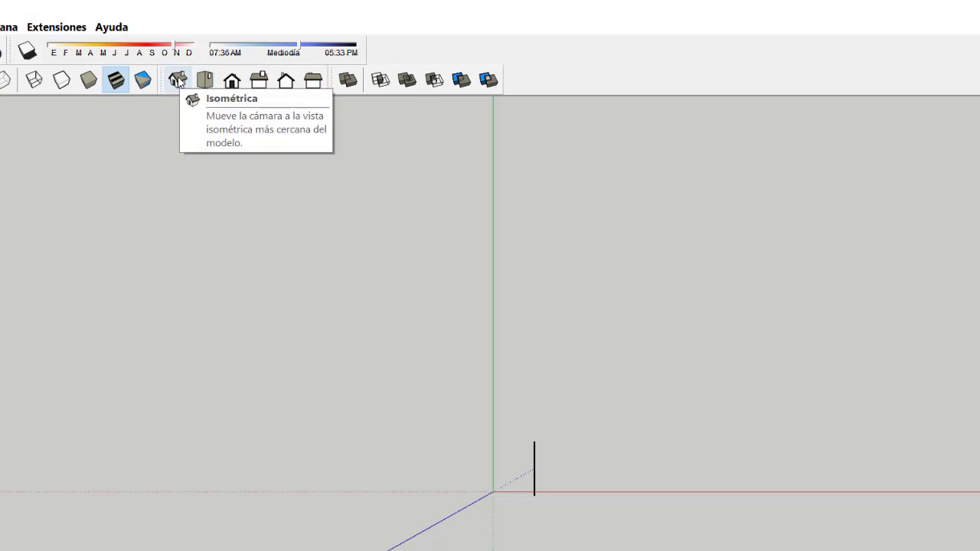
- Switch to the isometric view and zoom in and out around the axes origin and scale figure
{"action": "left_click", "coordinate": [178, 81]}
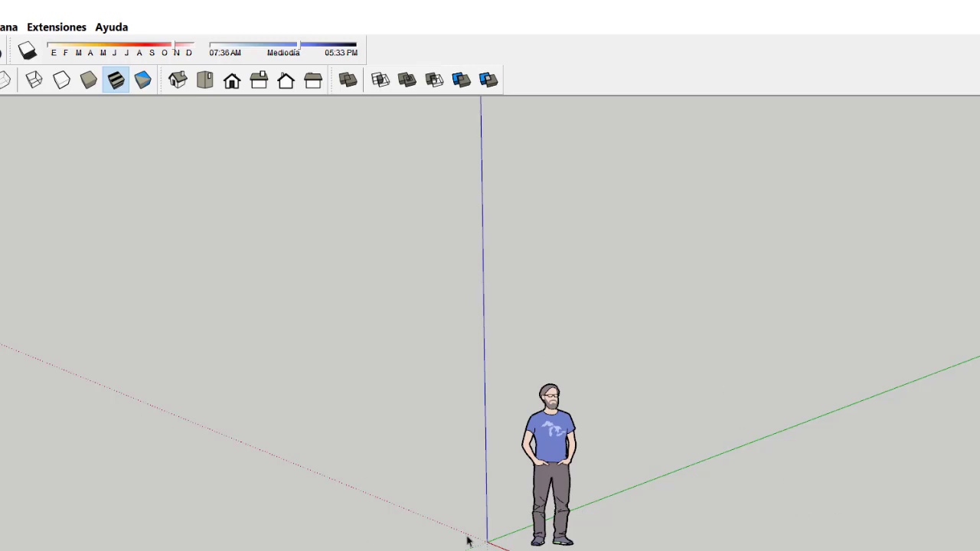
{"action": "left_click", "coordinate": [178, 80]}
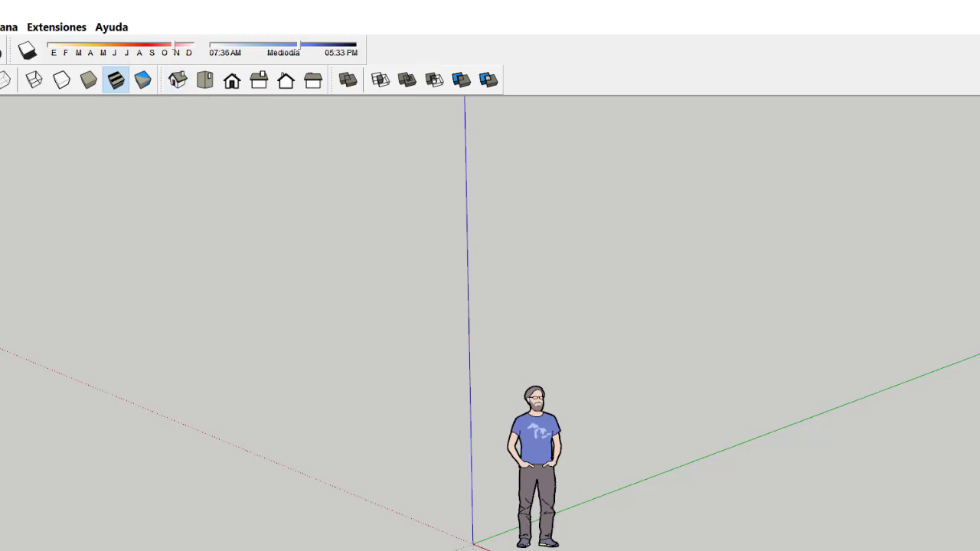
{"action": "scroll", "coordinate": [528, 536], "scroll_direction": "up", "scroll_amount": 4}
{"action": "scroll", "coordinate": [360, 499], "scroll_direction": "down", "scroll_amount": 3}
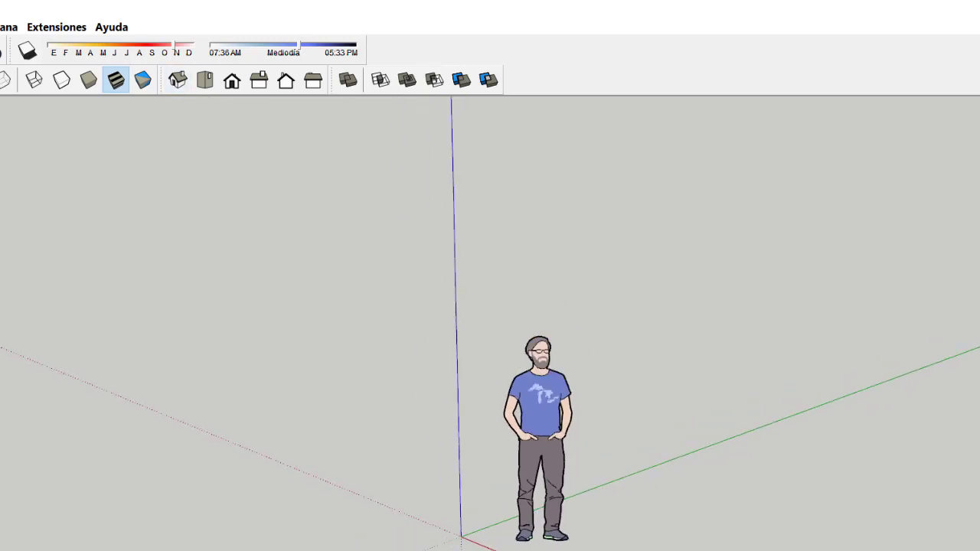
{"action": "scroll", "coordinate": [383, 503], "scroll_direction": "up", "scroll_amount": 4}
{"action": "scroll", "coordinate": [529, 519], "scroll_direction": "down", "scroll_amount": 3}
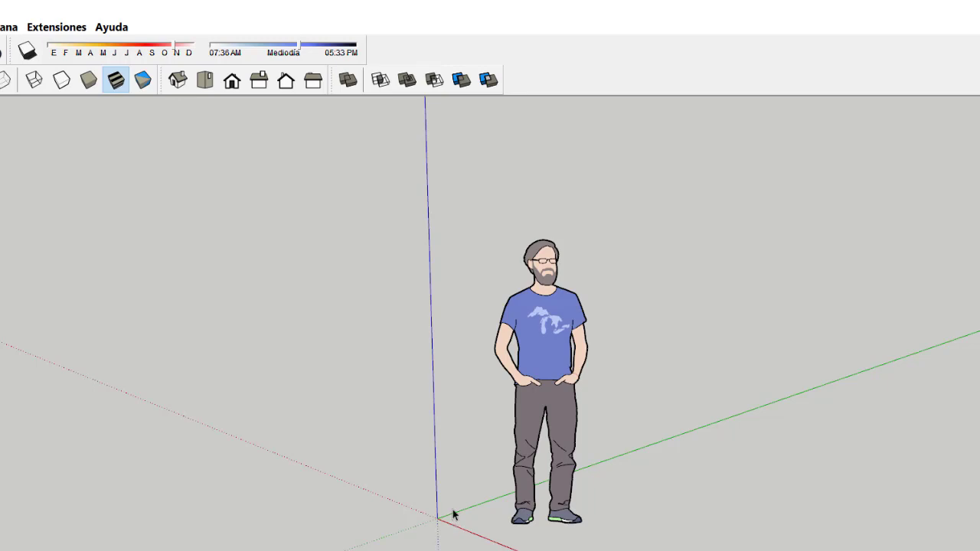
{"action": "scroll", "coordinate": [455, 501], "scroll_direction": "up", "scroll_amount": 2}
{"action": "scroll", "coordinate": [454, 501], "scroll_direction": "up", "scroll_amount": 1}
{"action": "scroll", "coordinate": [454, 495], "scroll_direction": "up", "scroll_amount": 1}
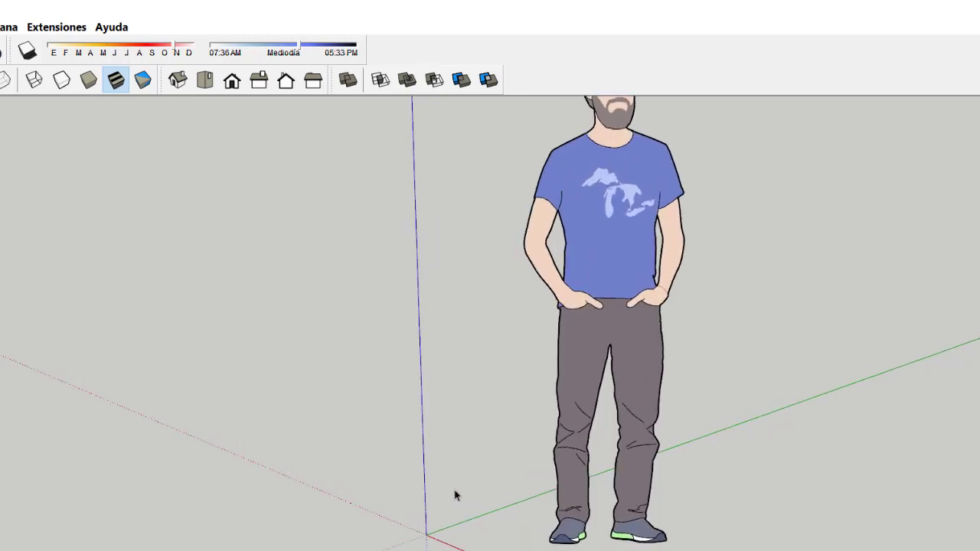
{"action": "scroll", "coordinate": [452, 495], "scroll_direction": "down", "scroll_amount": 4}
{"action": "scroll", "coordinate": [448, 505], "scroll_direction": "down", "scroll_amount": 2}
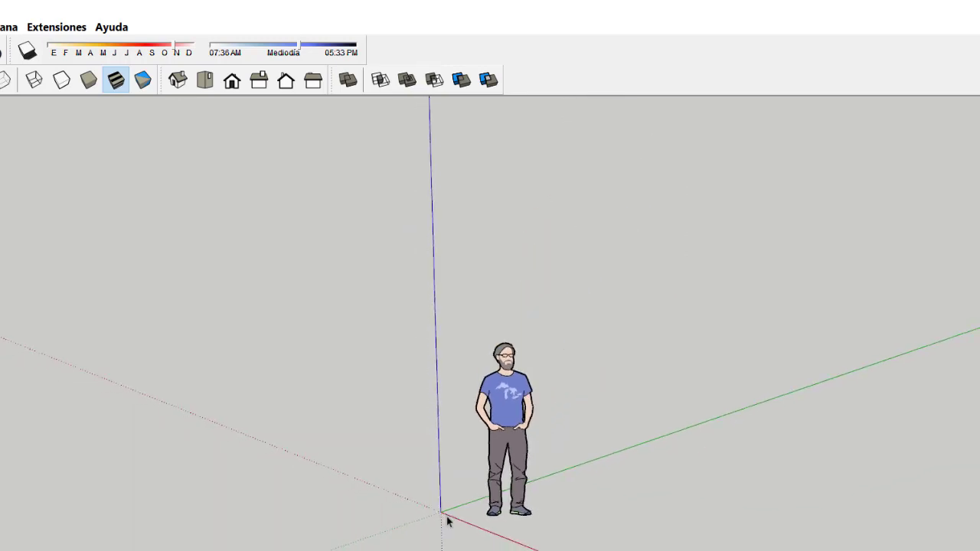
{"action": "scroll", "coordinate": [454, 512], "scroll_direction": "up", "scroll_amount": 5}
{"action": "scroll", "coordinate": [470, 312], "scroll_direction": "down", "scroll_amount": 3}
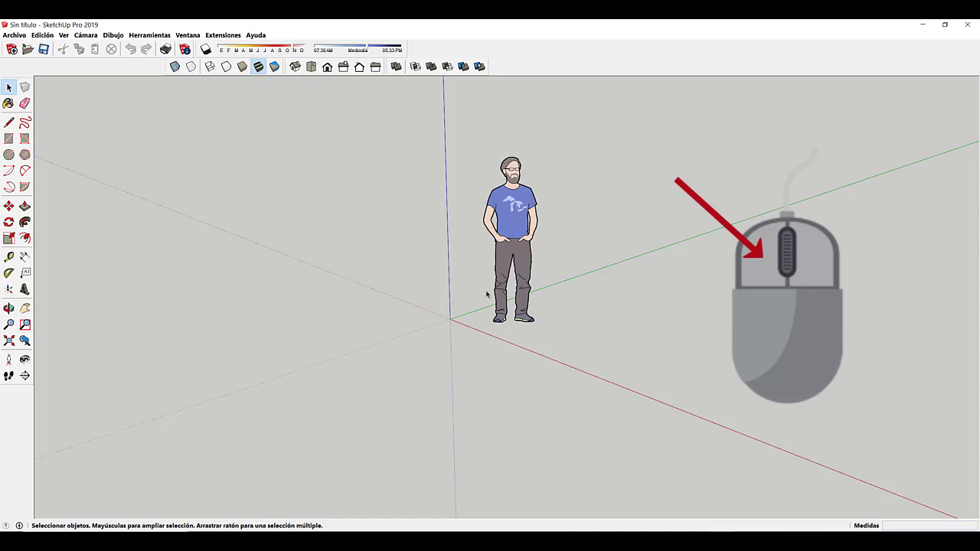
- Select and deselect the scale figure several times, leaving nothing selected
{"action": "left_click", "coordinate": [520, 264]}
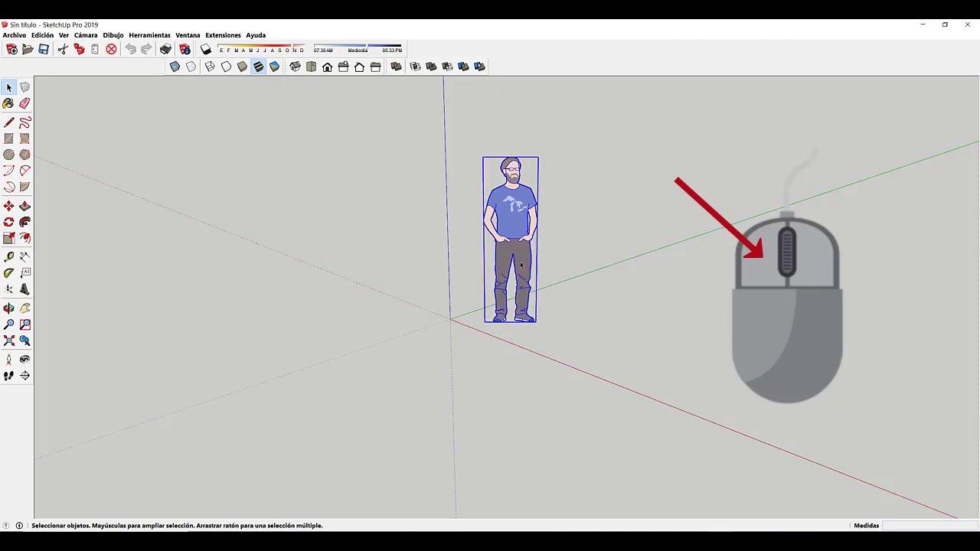
{"action": "left_click", "coordinate": [469, 262]}
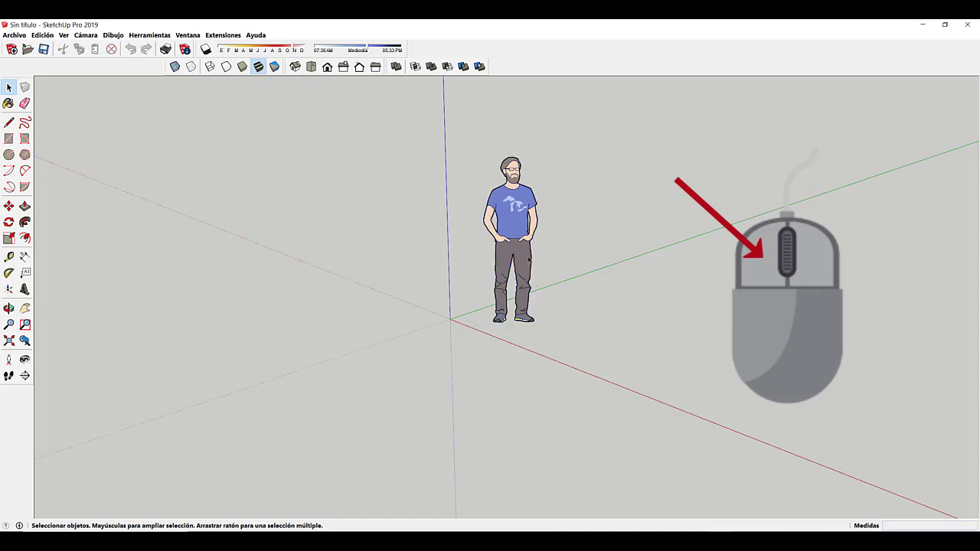
{"action": "left_click", "coordinate": [528, 260]}
{"action": "left_click", "coordinate": [577, 256]}
{"action": "left_click", "coordinate": [526, 274]}
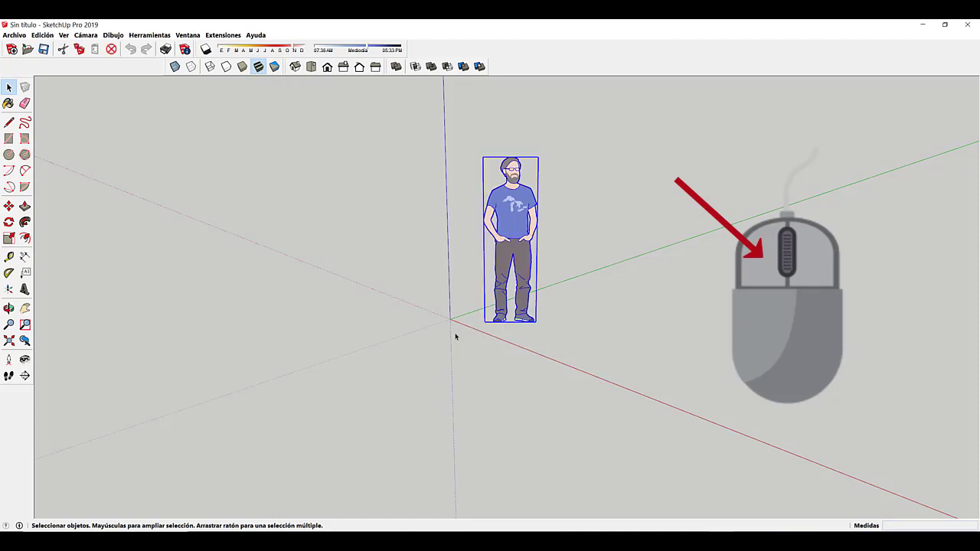
{"action": "left_click", "coordinate": [564, 251]}
{"action": "left_click", "coordinate": [528, 253]}
{"action": "left_click", "coordinate": [553, 230]}
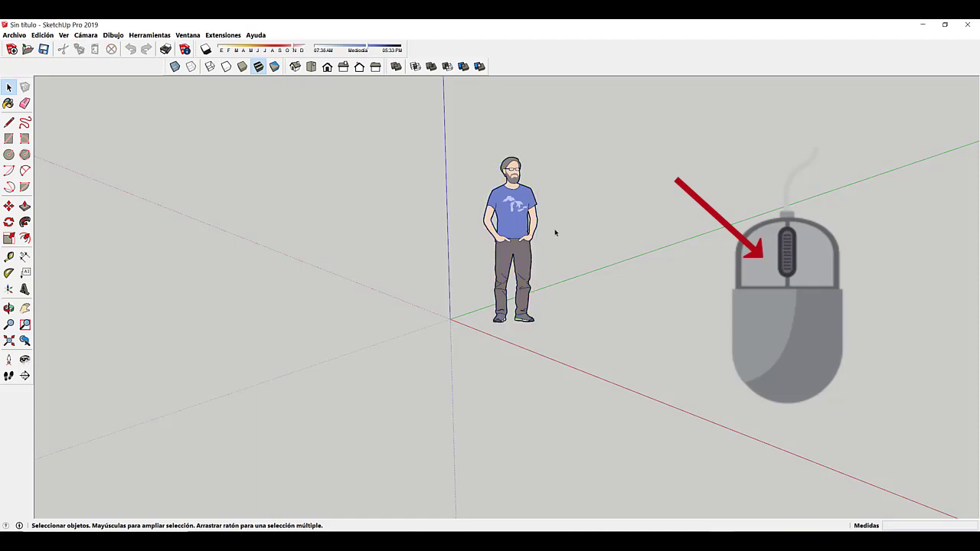
{"action": "left_click", "coordinate": [534, 230]}
{"action": "left_click", "coordinate": [555, 225]}
{"action": "left_click", "coordinate": [520, 227]}
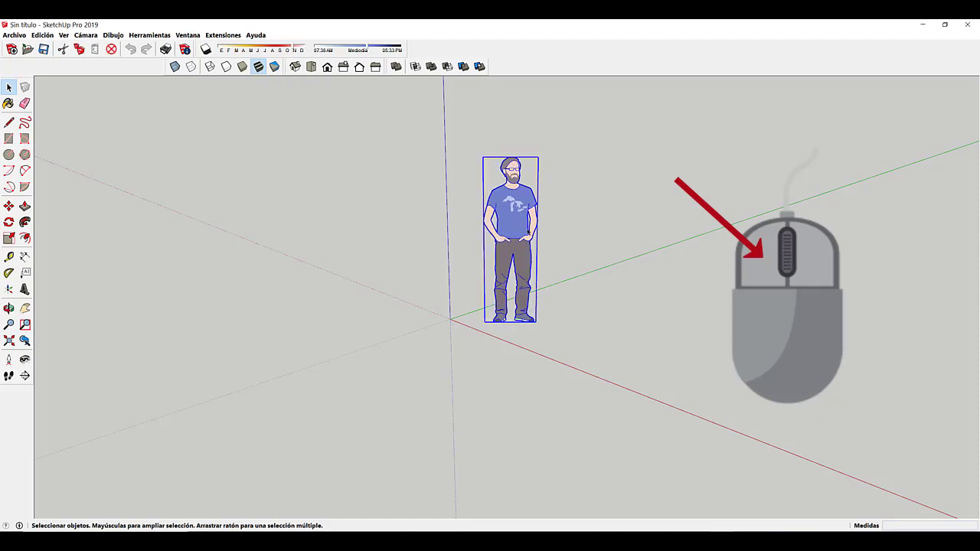
{"action": "left_click", "coordinate": [571, 260]}
{"action": "left_click", "coordinate": [528, 230]}
{"action": "left_click", "coordinate": [582, 247]}
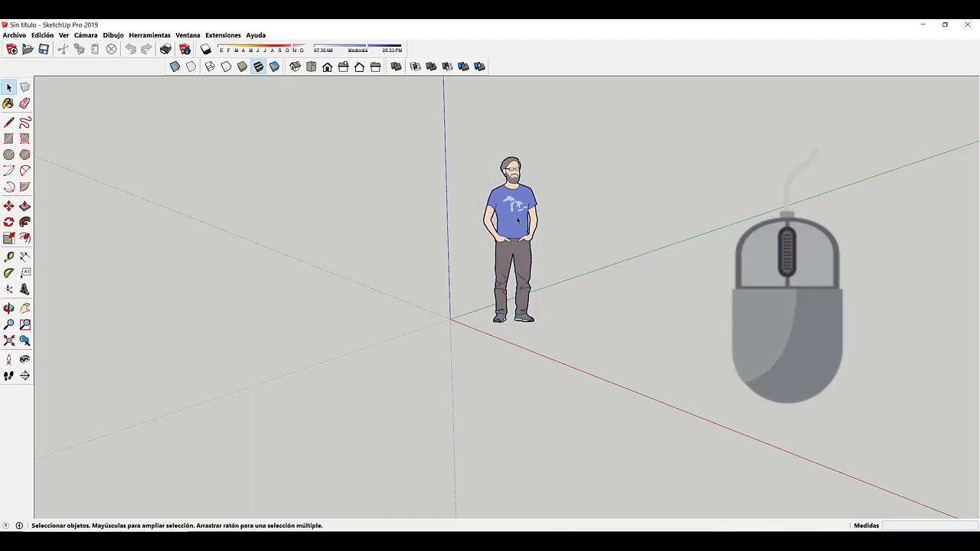
- Review the context options of the scale figure and the list of available toolbars, without choosing any
{"action": "right_click", "coordinate": [519, 220]}
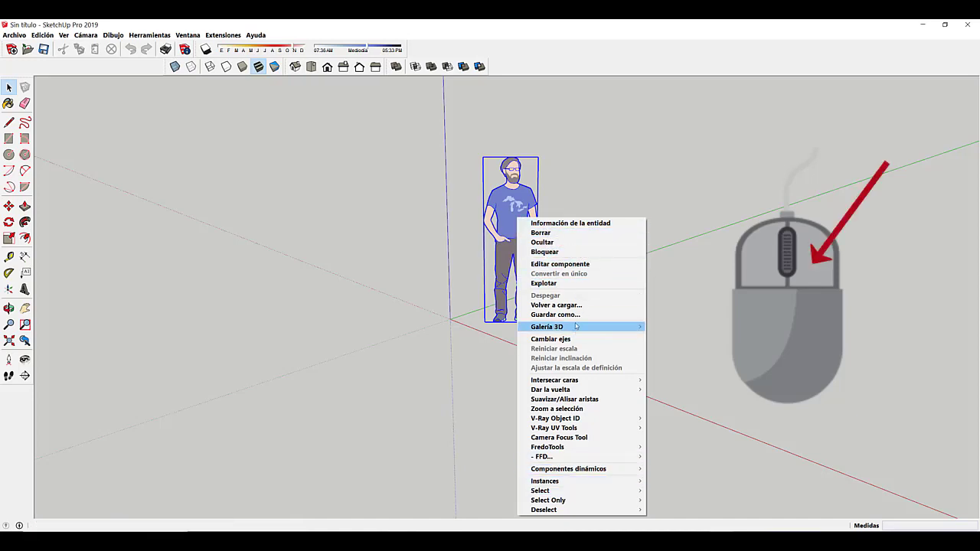
{"action": "left_click", "coordinate": [617, 196]}
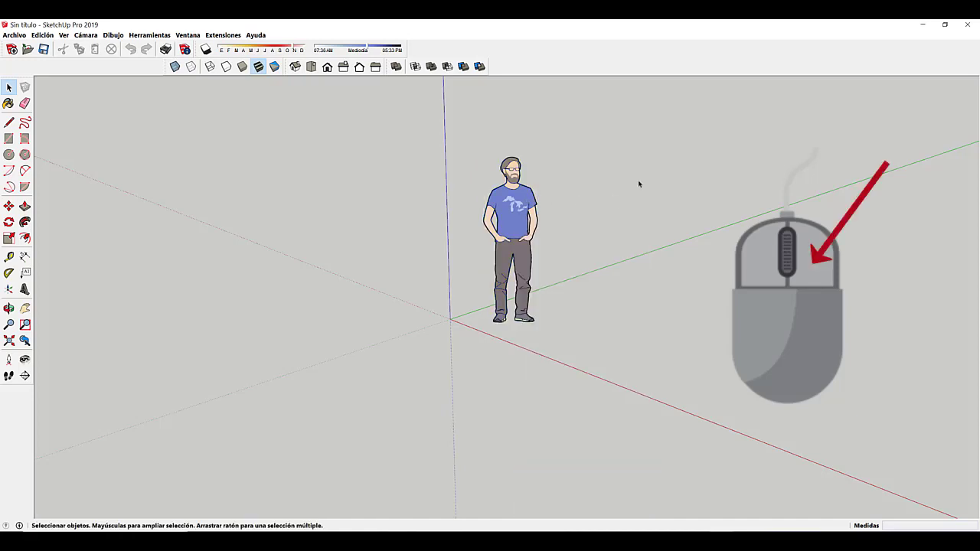
{"action": "right_click", "coordinate": [511, 52]}
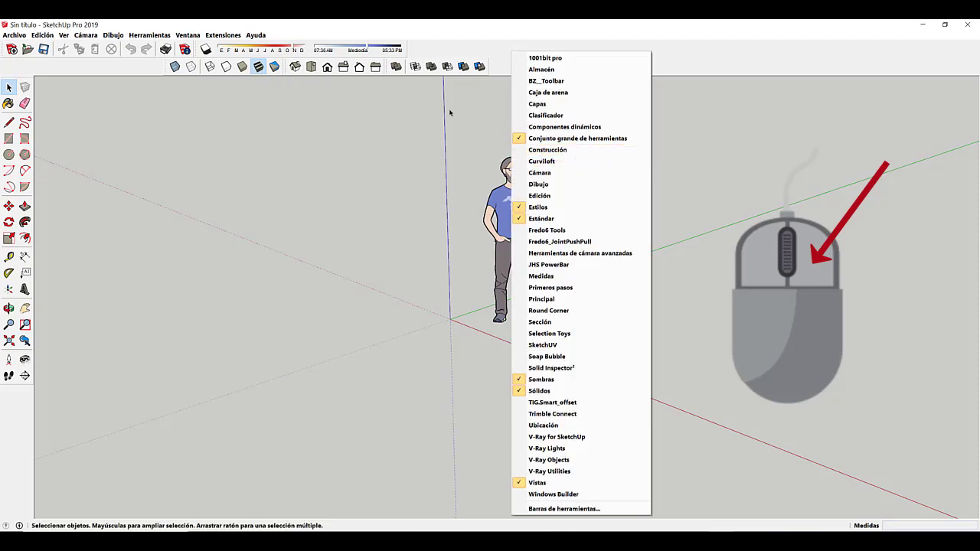
{"action": "right_click", "coordinate": [498, 196]}
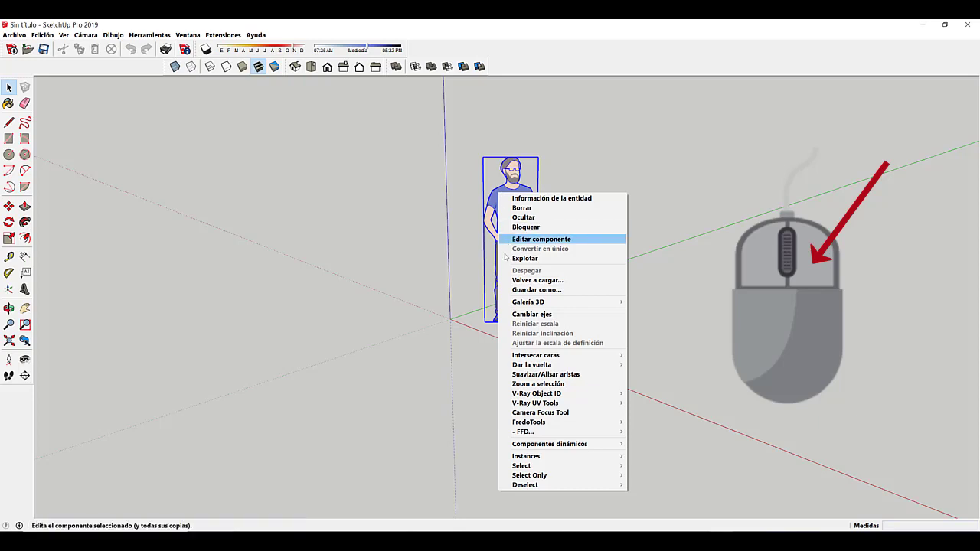
{"action": "left_click", "coordinate": [574, 177]}
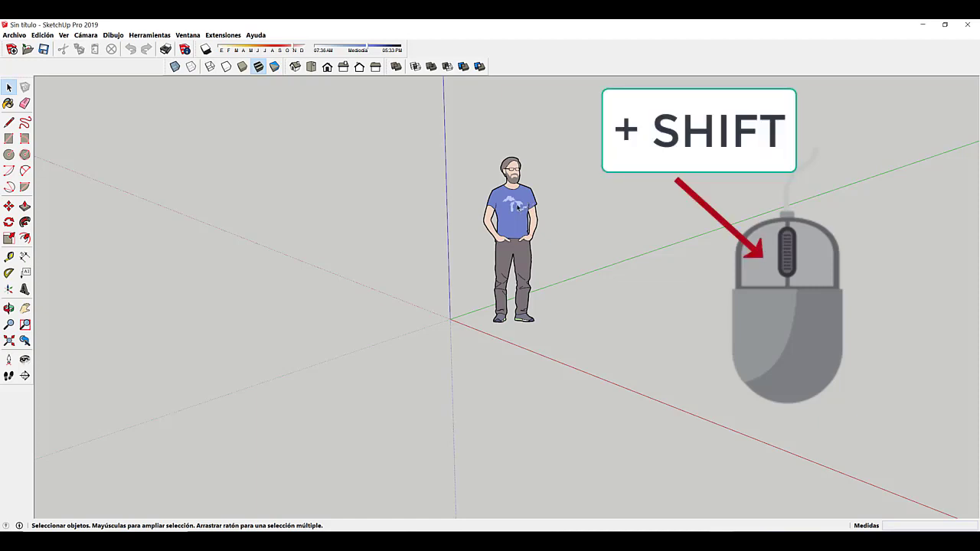
- Select the scale figure, clear the selection, and select the figure again
{"action": "left_click", "coordinate": [500, 225]}
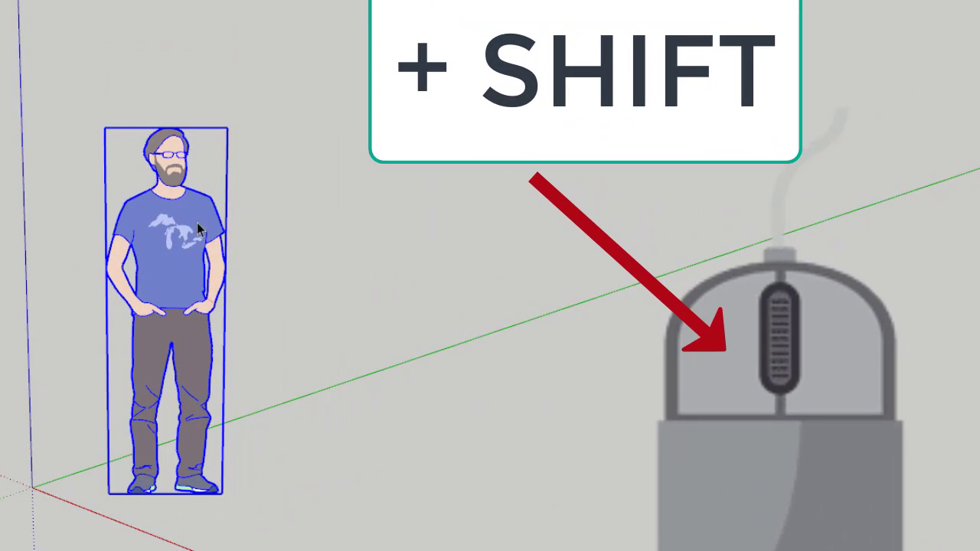
{"action": "left_click", "coordinate": [246, 267]}
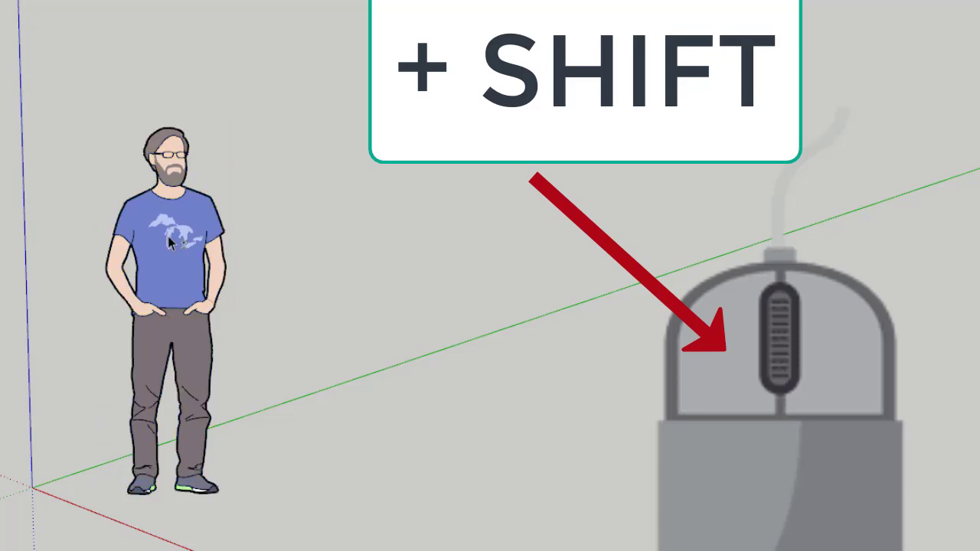
{"action": "left_click", "coordinate": [168, 235]}
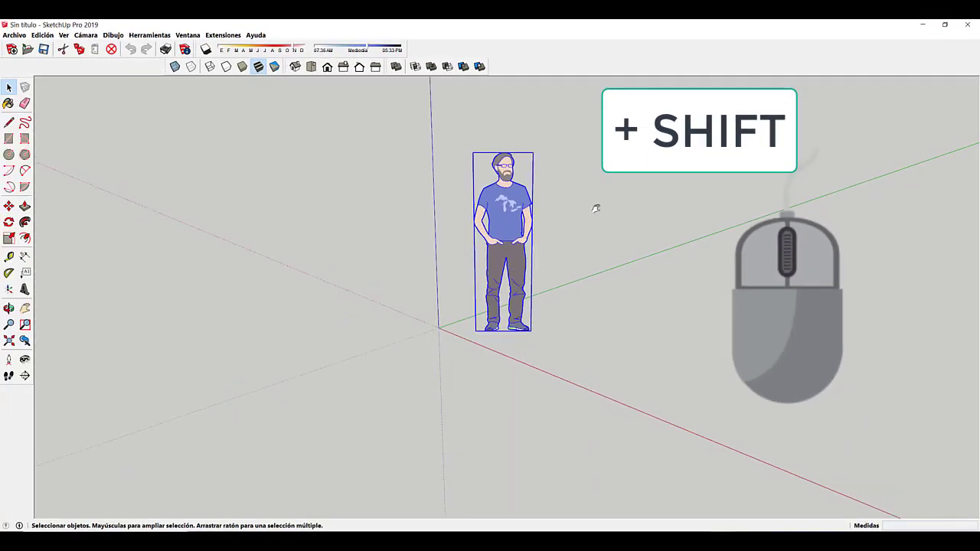
- Pan the view around the selected scale figure, return to the Select tool, and zoom in and out
{"action": "mouse_move", "coordinate": [595, 209]}
{"action": "middle_mouse_down", "text": "shift"}
{"action": "mouse_move", "coordinate": [409, 189]}
{"action": "mouse_move", "coordinate": [582, 216]}
{"action": "mouse_move", "coordinate": [628, 262]}
{"action": "mouse_move", "coordinate": [529, 304]}
{"action": "mouse_move", "coordinate": [462, 245]}
{"action": "mouse_move", "coordinate": [525, 192]}
{"action": "mouse_move", "coordinate": [597, 173]}
{"action": "mouse_move", "coordinate": [711, 192]}
{"action": "mouse_move", "coordinate": [712, 258]}
{"action": "mouse_move", "coordinate": [619, 330]}
{"action": "mouse_move", "coordinate": [446, 326]}
{"action": "mouse_move", "coordinate": [389, 210]}
{"action": "mouse_move", "coordinate": [505, 165]}
{"action": "mouse_move", "coordinate": [657, 152]}
{"action": "mouse_move", "coordinate": [771, 244]}
{"action": "mouse_move", "coordinate": [653, 304]}
{"action": "mouse_move", "coordinate": [495, 335]}
{"action": "mouse_move", "coordinate": [365, 230]}
{"action": "mouse_move", "coordinate": [457, 155]}
{"action": "mouse_move", "coordinate": [672, 138]}
{"action": "mouse_move", "coordinate": [715, 210]}
{"action": "mouse_move", "coordinate": [610, 319]}
{"action": "mouse_move", "coordinate": [400, 243]}
{"action": "mouse_move", "coordinate": [499, 134]}
{"action": "mouse_move", "coordinate": [646, 162]}
{"action": "mouse_move", "coordinate": [673, 216]}
{"action": "mouse_move", "coordinate": [643, 286]}
{"action": "mouse_move", "coordinate": [500, 322]}
{"action": "mouse_move", "coordinate": [394, 214]}
{"action": "mouse_move", "coordinate": [558, 149]}
{"action": "mouse_move", "coordinate": [612, 184]}
{"action": "mouse_move", "coordinate": [584, 247]}
{"action": "middle_mouse_up", "text": "shift"}
{"action": "key", "text": "space"}
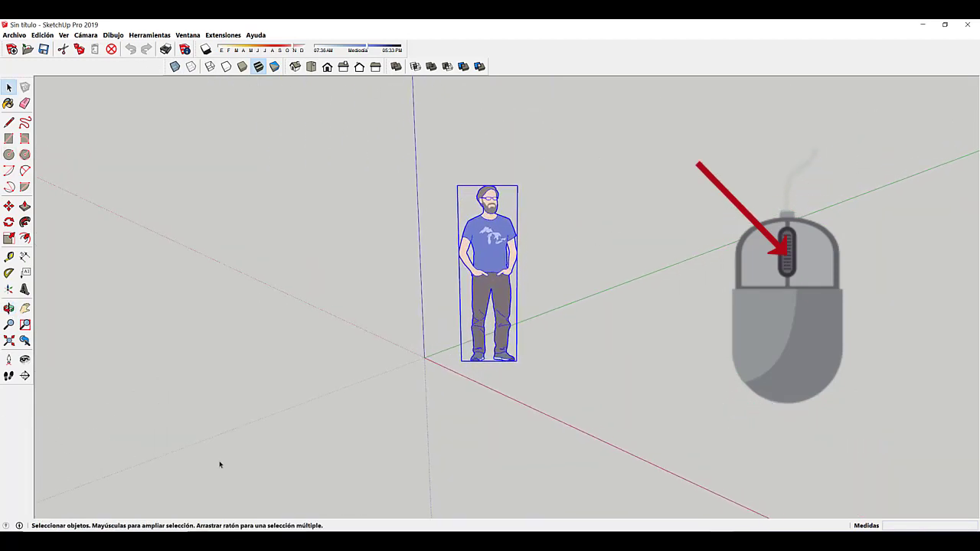
{"action": "scroll", "coordinate": [538, 263], "scroll_direction": "up", "scroll_amount": 3}
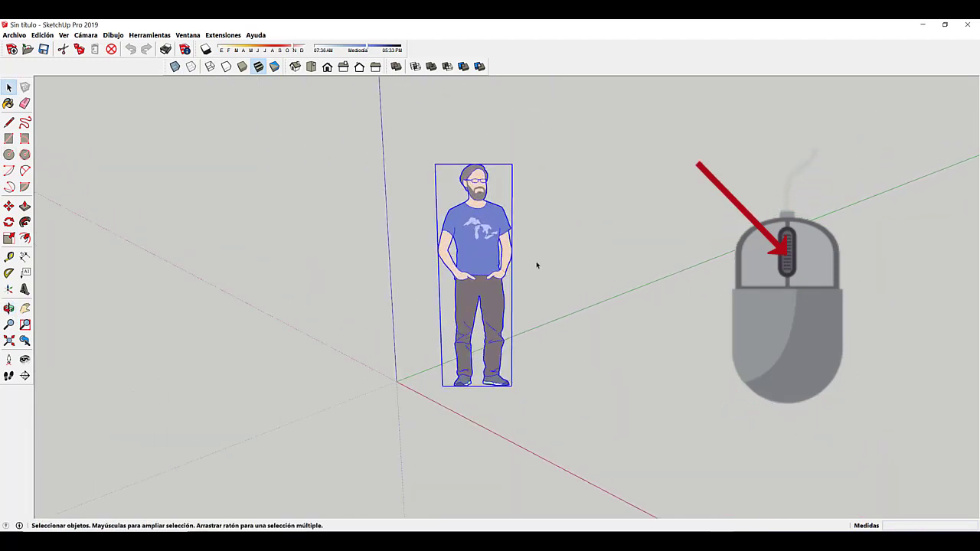
{"action": "scroll", "coordinate": [538, 264], "scroll_direction": "down", "scroll_amount": 1}
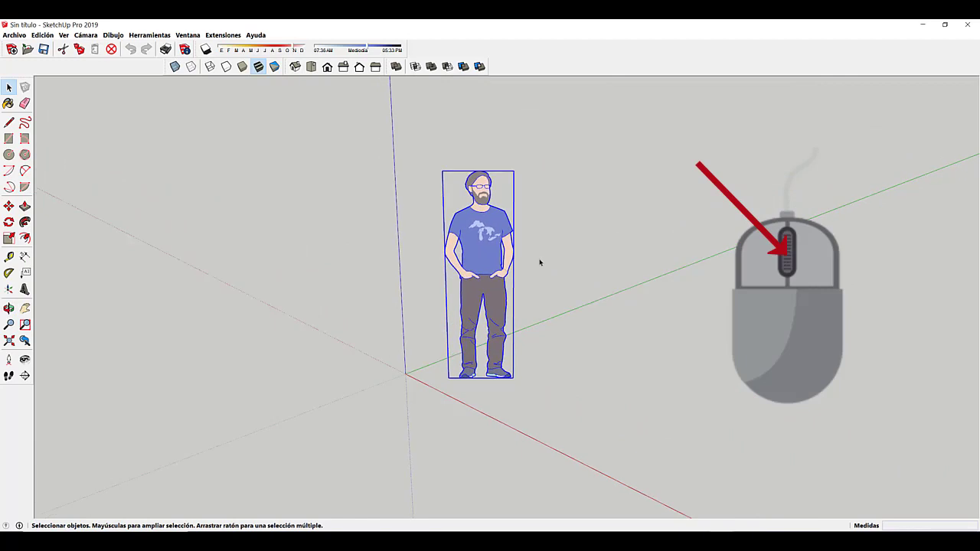
{"action": "scroll", "coordinate": [524, 253], "scroll_direction": "down", "scroll_amount": 3}
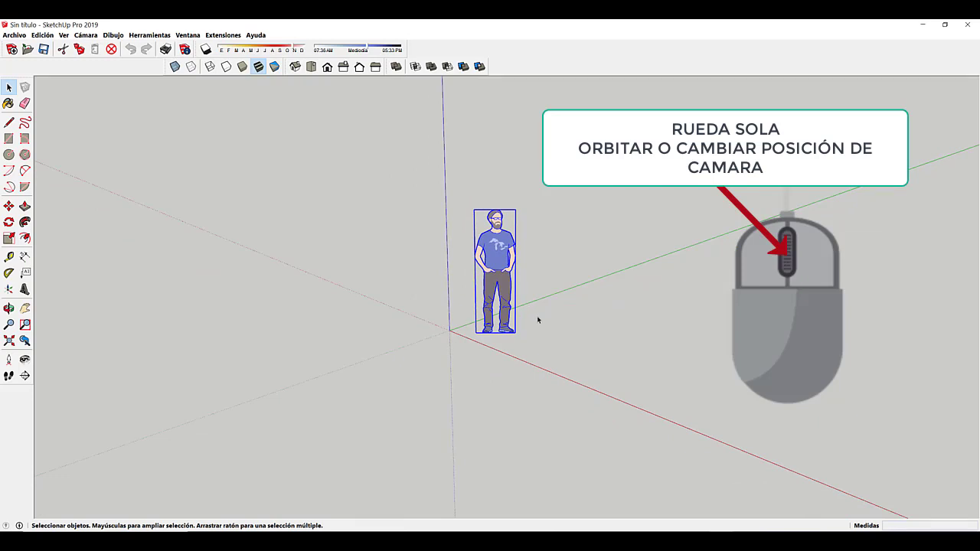
- Orbit the camera down to a near eye-level view of the scale figure and zoom in on it
{"action": "middle_click_drag", "start_coordinate": [542, 318], "coordinate": [444, 238]}
{"action": "middle_click_drag", "start_coordinate": [464, 332], "coordinate": [449, 284]}
{"action": "middle_click_drag", "start_coordinate": [556, 323], "coordinate": [544, 305]}
{"action": "scroll", "coordinate": [535, 313], "scroll_direction": "up", "scroll_amount": 3}
{"action": "scroll", "coordinate": [543, 300], "scroll_direction": "up", "scroll_amount": 2}
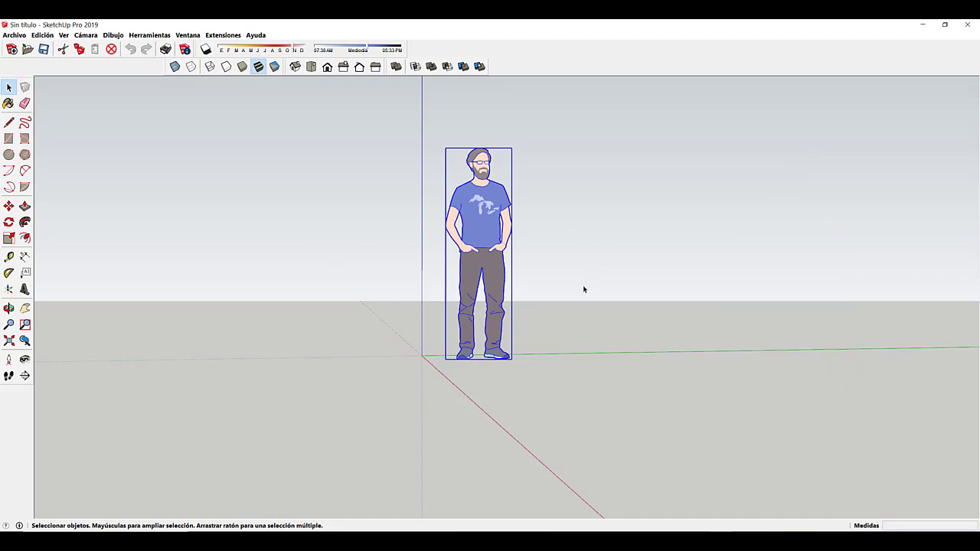
- Practise combining orbit, pan and zoom around the scale figure, keeping the Select tool active
{"action": "mouse_move", "coordinate": [584, 288]}
{"action": "middle_mouse_down"}
{"action": "mouse_move", "coordinate": [513, 278]}
{"action": "mouse_move", "coordinate": [581, 283]}
{"action": "mouse_move", "coordinate": [612, 273]}
{"action": "mouse_move", "coordinate": [543, 256]}
{"action": "mouse_move", "coordinate": [493, 297]}
{"action": "mouse_move", "coordinate": [589, 316]}
{"action": "mouse_move", "coordinate": [612, 295]}
{"action": "mouse_move", "coordinate": [608, 276]}
{"action": "mouse_move", "coordinate": [544, 262]}
{"action": "mouse_move", "coordinate": [561, 299]}
{"action": "mouse_move", "coordinate": [588, 298]}
{"action": "middle_mouse_up"}
{"action": "mouse_move", "coordinate": [551, 271]}
{"action": "middle_mouse_down", "text": "shift"}
{"action": "mouse_move", "coordinate": [415, 248]}
{"action": "mouse_move", "coordinate": [480, 208]}
{"action": "mouse_move", "coordinate": [566, 221]}
{"action": "mouse_move", "coordinate": [540, 258]}
{"action": "middle_mouse_up", "text": "shift"}
{"action": "key", "text": "space"}
{"action": "scroll", "coordinate": [479, 277], "scroll_direction": "up", "scroll_amount": 3}
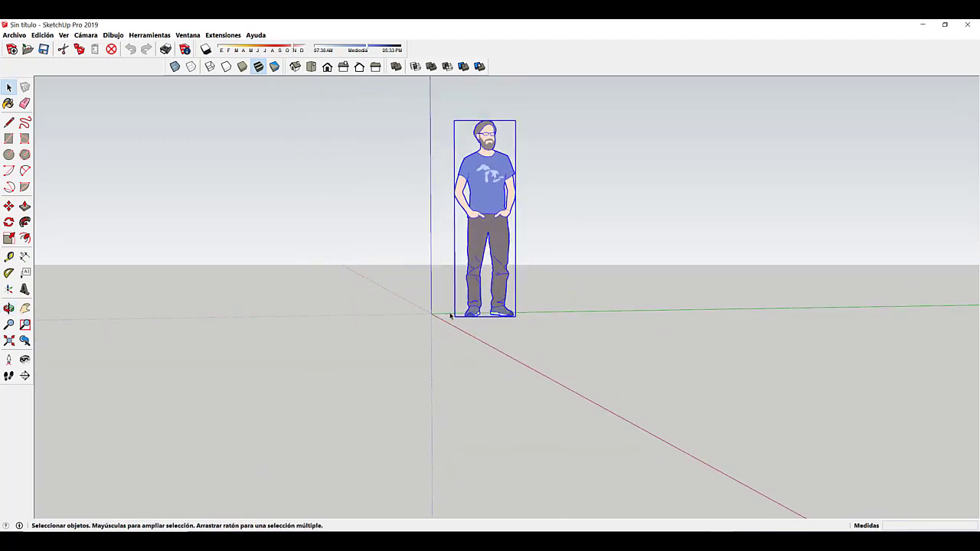
{"action": "middle_click_drag", "start_coordinate": [479, 288], "coordinate": [506, 294]}
{"action": "scroll", "coordinate": [513, 291], "scroll_direction": "up", "scroll_amount": 1}
{"action": "scroll", "coordinate": [514, 293], "scroll_direction": "down", "scroll_amount": 1}
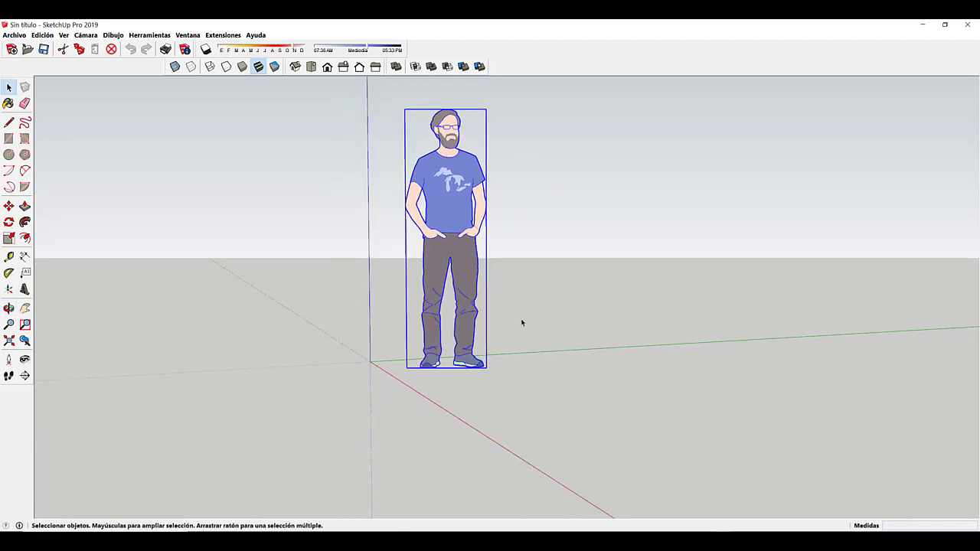
- Deselect the scale figure and orbit to a raised view showing open ground beside the red axis
{"action": "left_click", "coordinate": [522, 322]}
{"action": "middle_click_drag", "start_coordinate": [532, 328], "coordinate": [533, 404]}
{"action": "scroll", "coordinate": [519, 346], "scroll_direction": "up", "scroll_amount": 2}
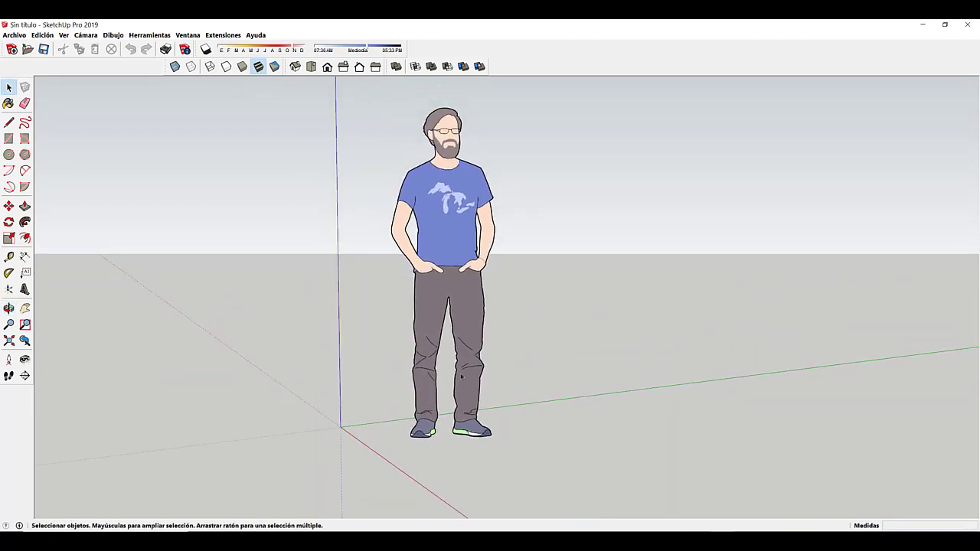
{"action": "middle_click_drag", "start_coordinate": [461, 376], "coordinate": [494, 378]}
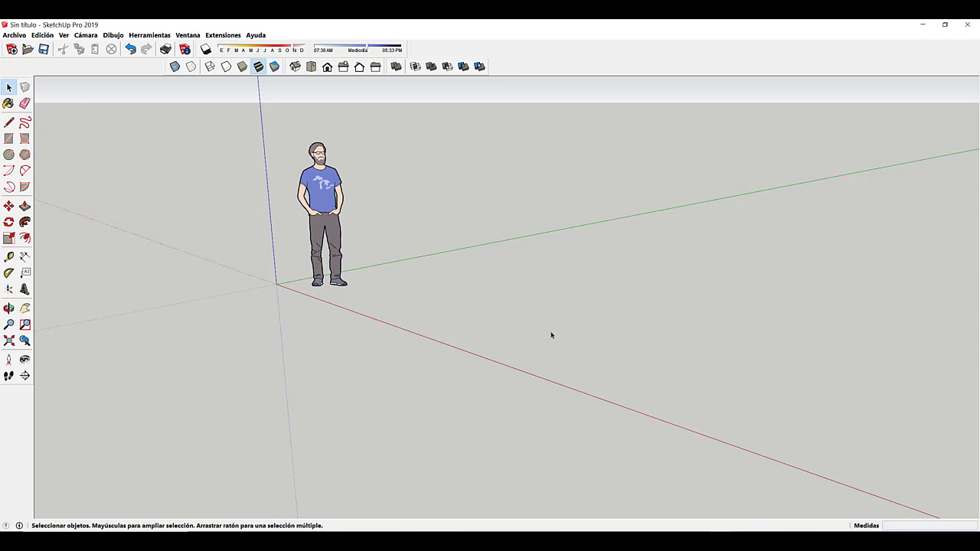
{"action": "mouse_move", "coordinate": [551, 334]}
{"action": "middle_mouse_down"}
{"action": "mouse_move", "coordinate": [472, 337]}
{"action": "mouse_move", "coordinate": [326, 298]}
{"action": "mouse_move", "coordinate": [543, 334]}
{"action": "mouse_move", "coordinate": [521, 349]}
{"action": "mouse_move", "coordinate": [505, 337]}
{"action": "mouse_move", "coordinate": [553, 342]}
{"action": "middle_mouse_up"}
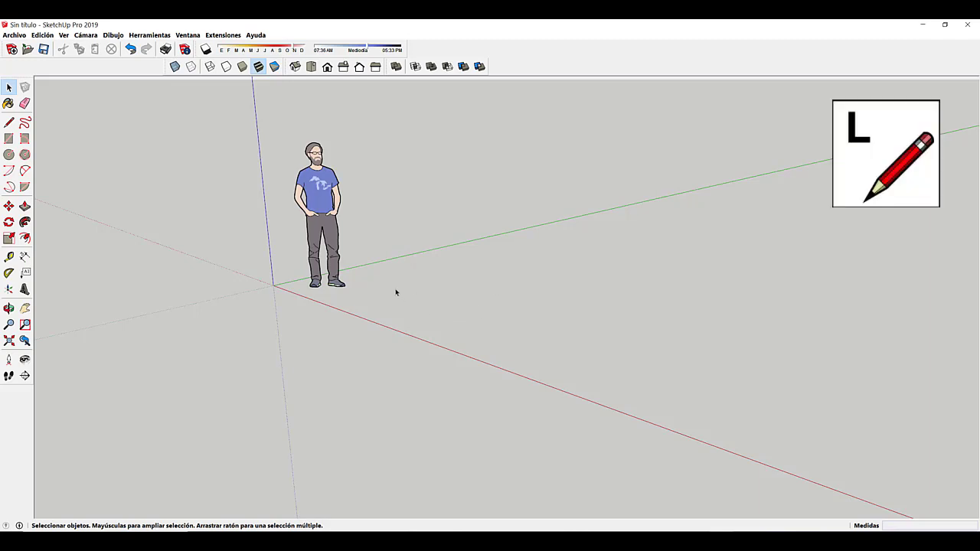
- Draw a closed vertical rectangular face with the Line tool, its base parallel to the red axis and its height 1 m
{"action": "key", "text": "l"}
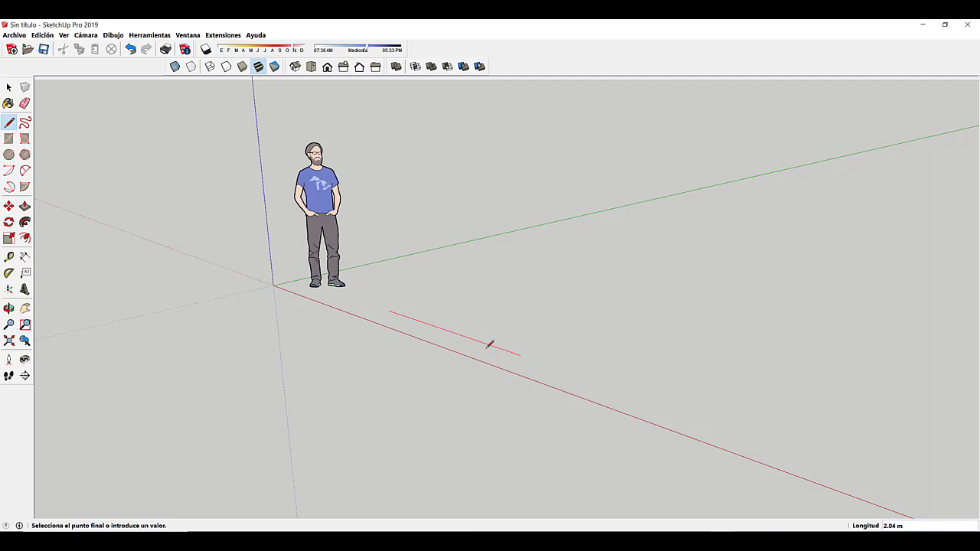
{"action": "left_click", "coordinate": [582, 375]}
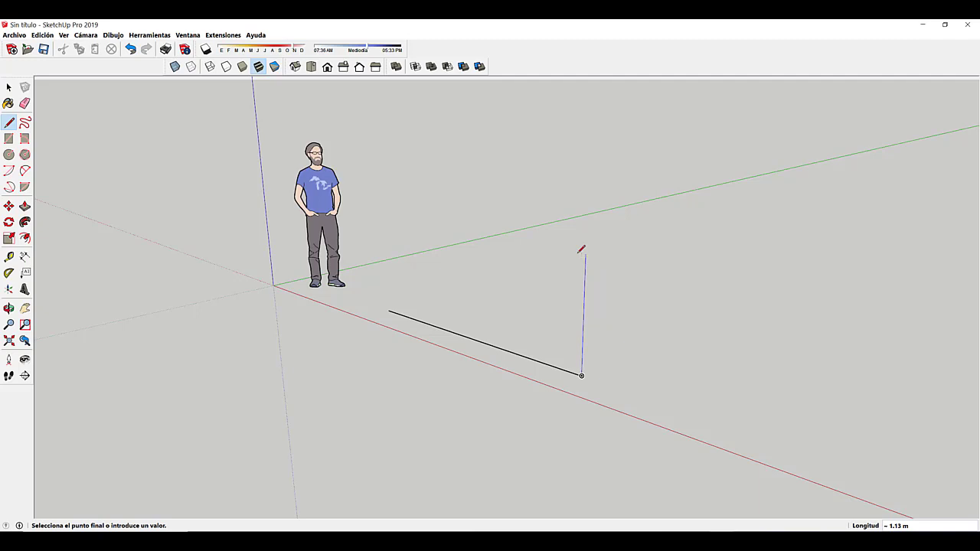
{"action": "type", "text": "1"}
{"action": "key", "text": "Return"}
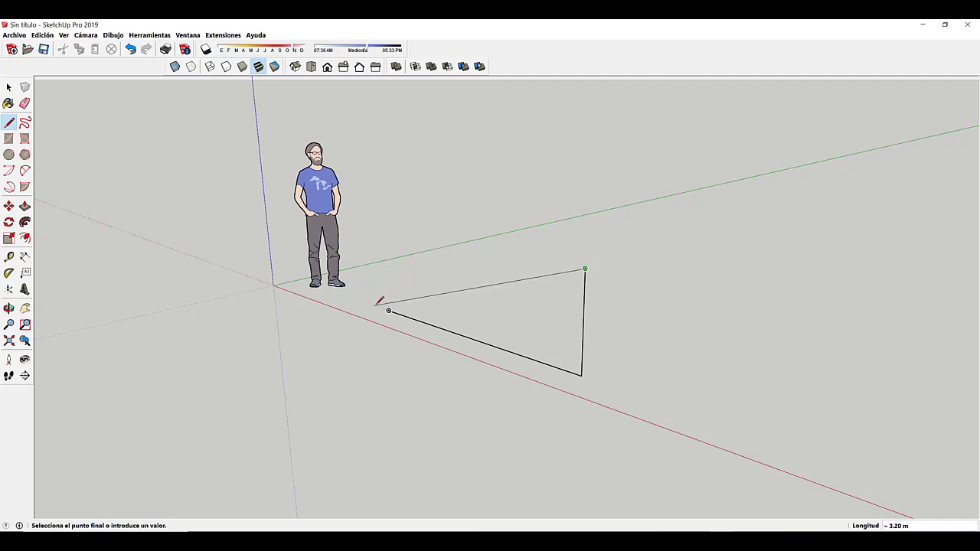
{"action": "left_click", "coordinate": [384, 225]}
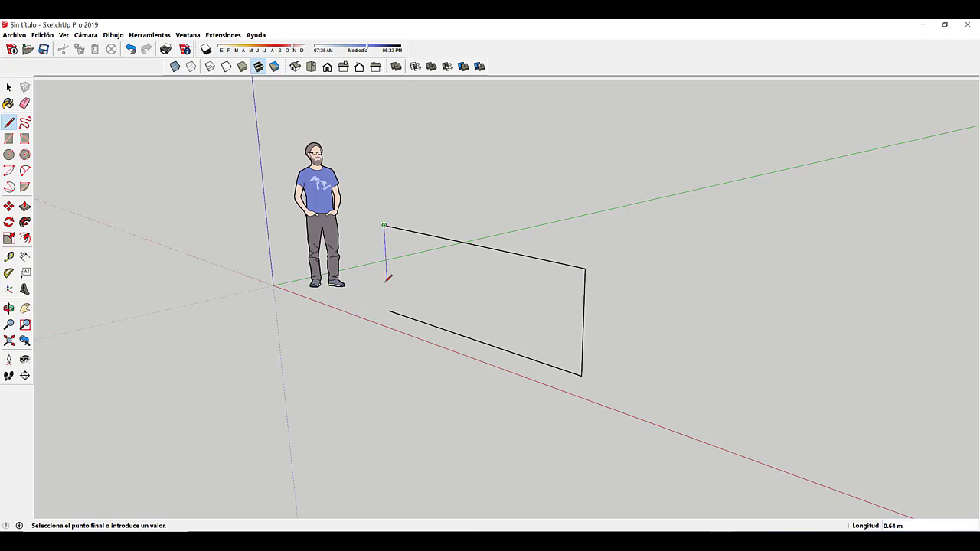
{"action": "left_click", "coordinate": [389, 310]}
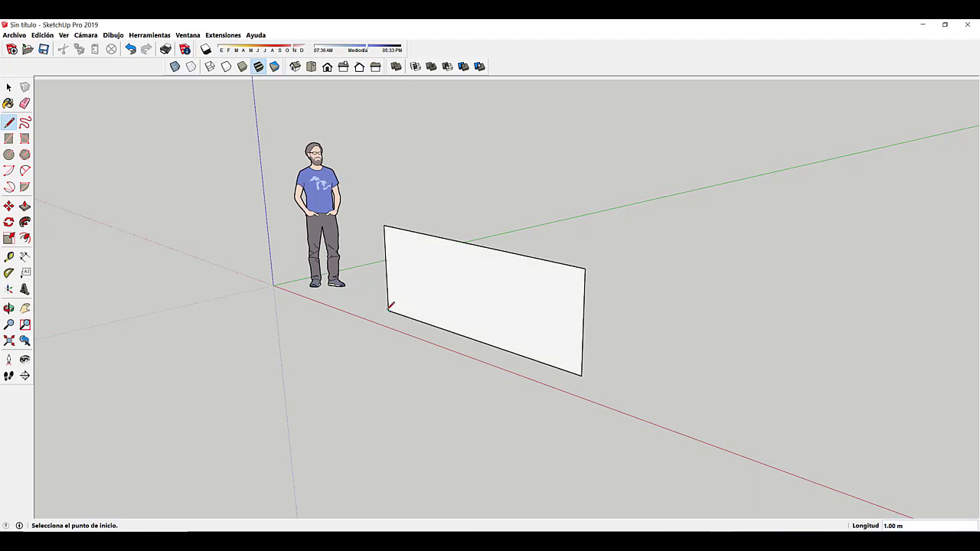
- Draw a horizontal rectangular face from the vertical face's bottom edge, extending about 1.04 m along the green axis
{"action": "mouse_move", "coordinate": [540, 365]}
{"action": "middle_mouse_down"}
{"action": "mouse_move", "coordinate": [509, 358]}
{"action": "mouse_move", "coordinate": [475, 299]}
{"action": "middle_mouse_up"}
{"action": "mouse_move", "coordinate": [555, 341]}
{"action": "middle_mouse_down"}
{"action": "mouse_move", "coordinate": [485, 344]}
{"action": "mouse_move", "coordinate": [342, 324]}
{"action": "mouse_move", "coordinate": [542, 345]}
{"action": "mouse_move", "coordinate": [543, 333]}
{"action": "mouse_move", "coordinate": [509, 312]}
{"action": "middle_mouse_up"}
{"action": "scroll", "coordinate": [564, 310], "scroll_direction": "up", "scroll_amount": 2}
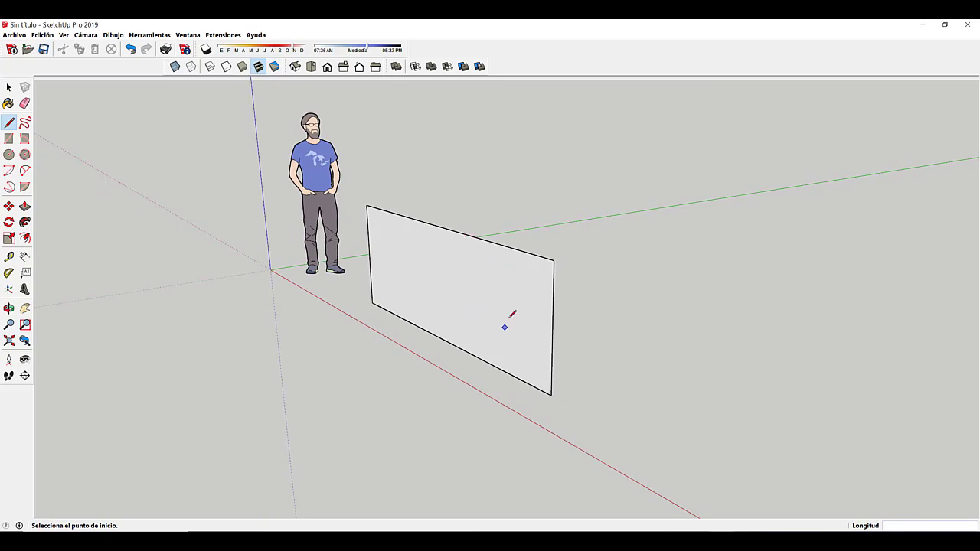
{"action": "middle_click_drag", "start_coordinate": [510, 326], "coordinate": [204, 311]}
{"action": "middle_click_drag", "start_coordinate": [306, 309], "coordinate": [330, 302]}
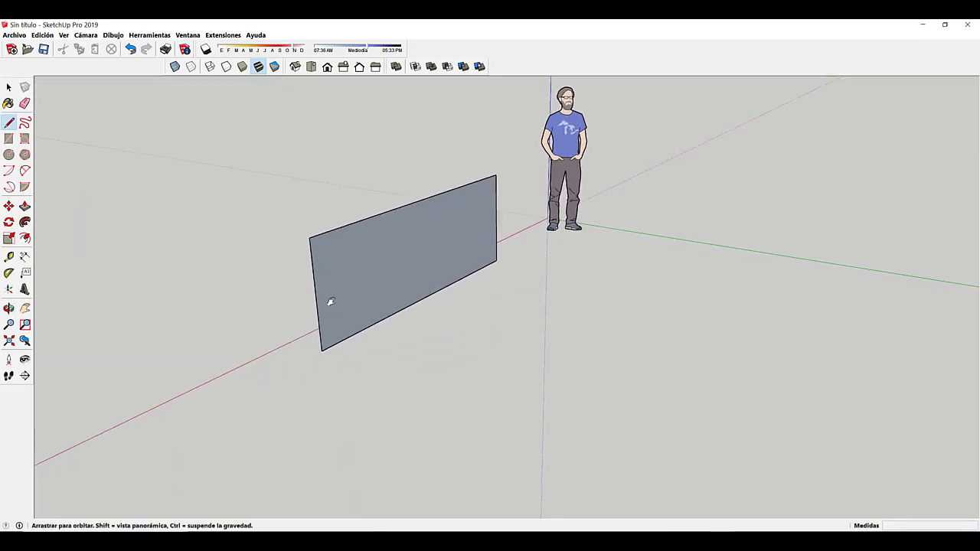
{"action": "left_click", "coordinate": [322, 350]}
{"action": "left_click", "coordinate": [418, 381]}
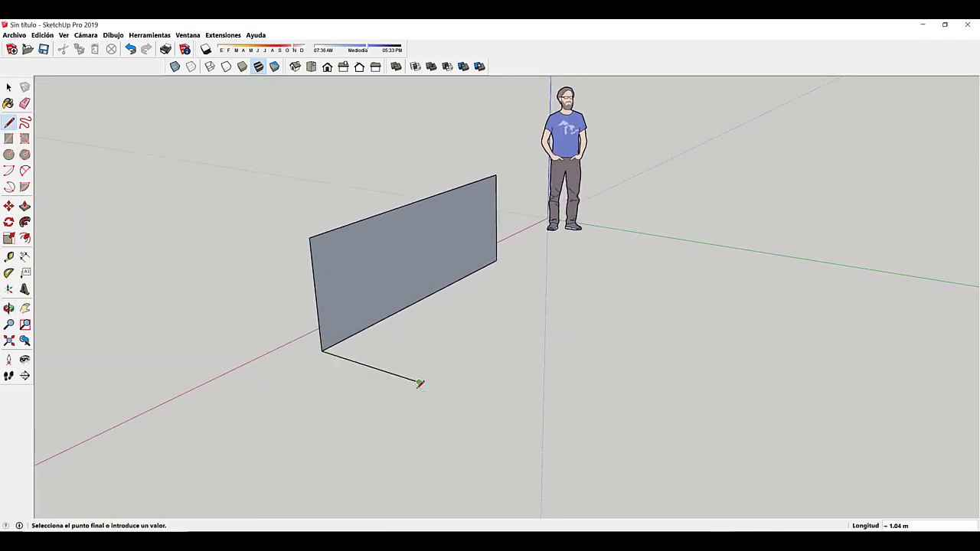
{"action": "left_click", "coordinate": [577, 276]}
{"action": "left_click", "coordinate": [496, 260]}
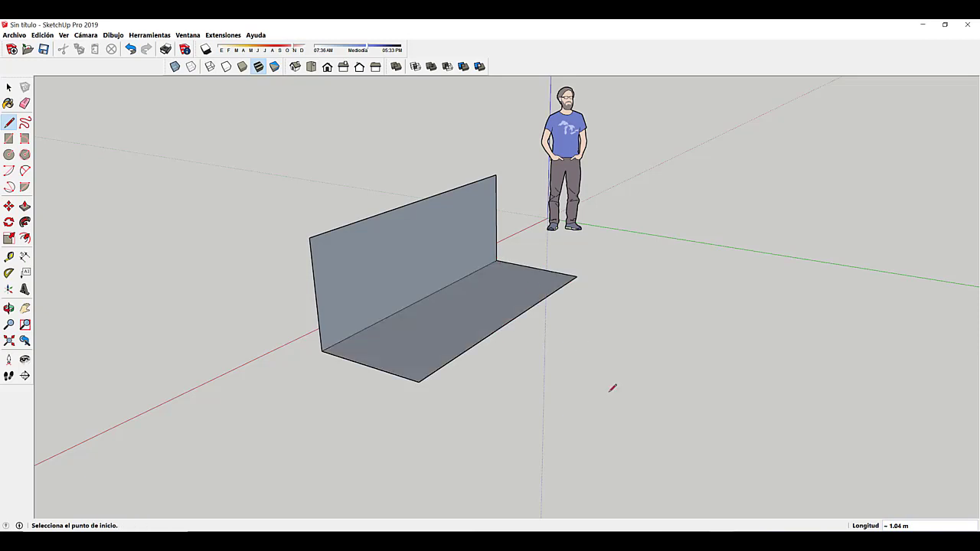
- Close the L-shape into a wedge with two sloping lines joining the vertical face's top corners to the horizontal face's outer corners
{"action": "left_click", "coordinate": [309, 237]}
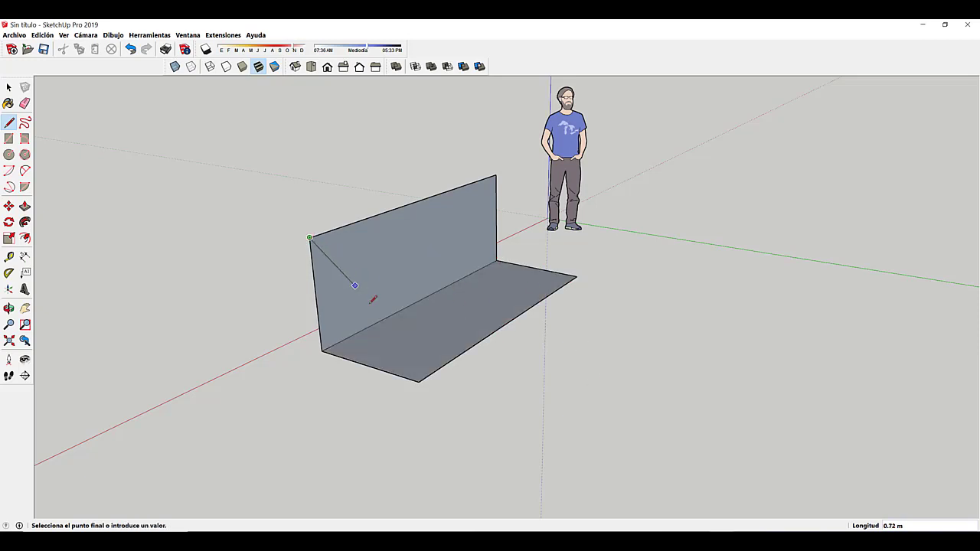
{"action": "left_click", "coordinate": [419, 380]}
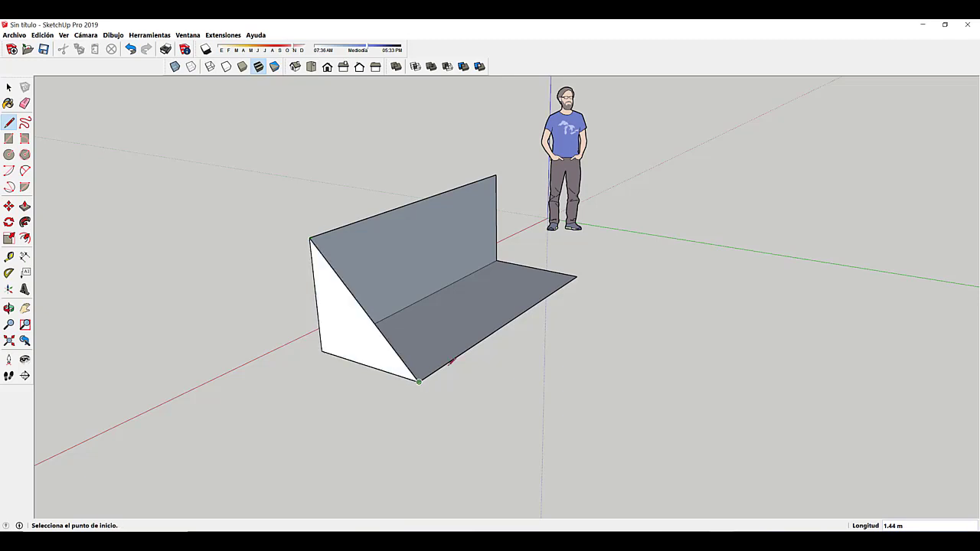
{"action": "left_click", "coordinate": [495, 175]}
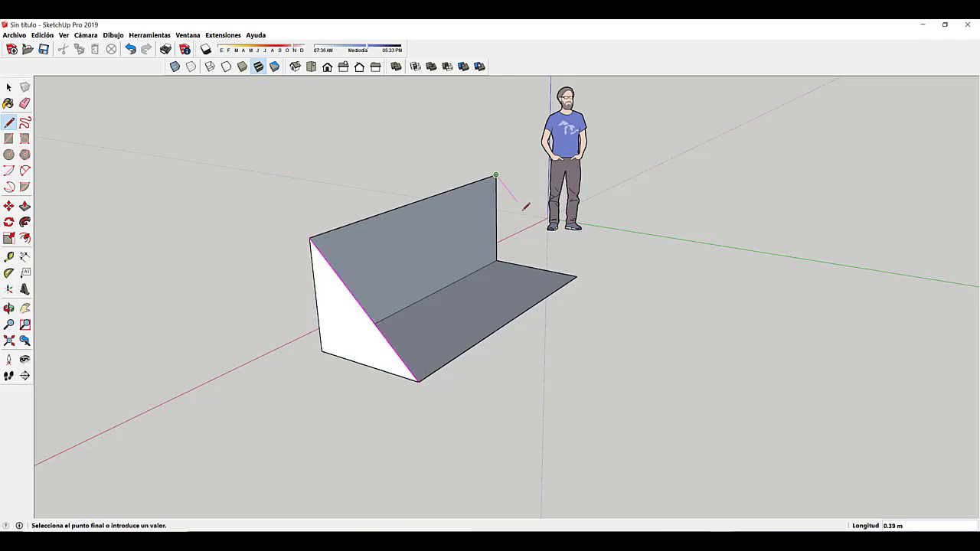
{"action": "left_click", "coordinate": [577, 273]}
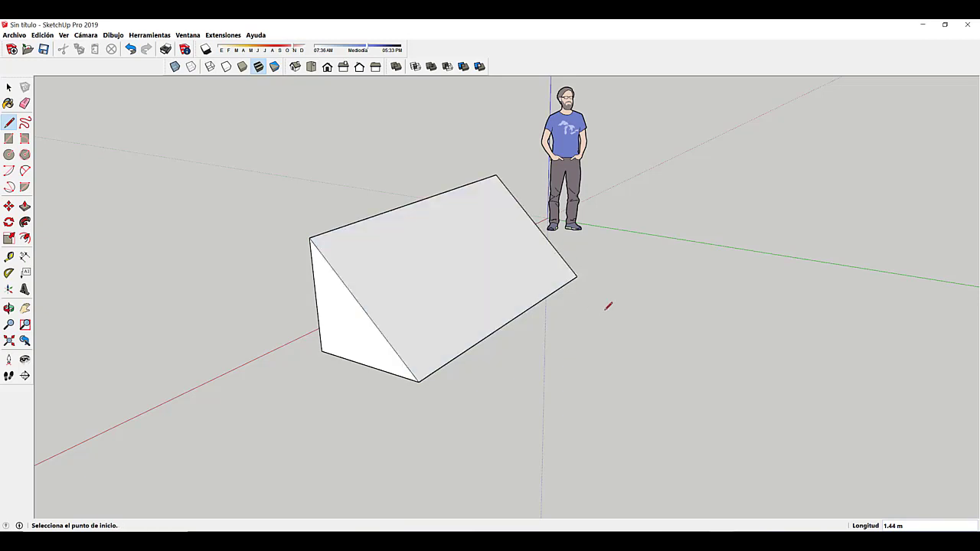
- Demonstrate undo and redo on the sloping lines, finishing with both lines undone and the open L-shape restored
{"action": "mouse_move", "coordinate": [608, 304]}
{"action": "middle_mouse_down"}
{"action": "mouse_move", "coordinate": [449, 313]}
{"action": "mouse_move", "coordinate": [462, 175]}
{"action": "mouse_move", "coordinate": [733, 298]}
{"action": "mouse_move", "coordinate": [579, 269]}
{"action": "mouse_move", "coordinate": [460, 291]}
{"action": "mouse_move", "coordinate": [422, 272]}
{"action": "mouse_move", "coordinate": [518, 300]}
{"action": "middle_mouse_up"}
{"action": "scroll", "coordinate": [462, 286], "scroll_direction": "up", "scroll_amount": 2}
{"action": "scroll", "coordinate": [455, 286], "scroll_direction": "down", "scroll_amount": 3}
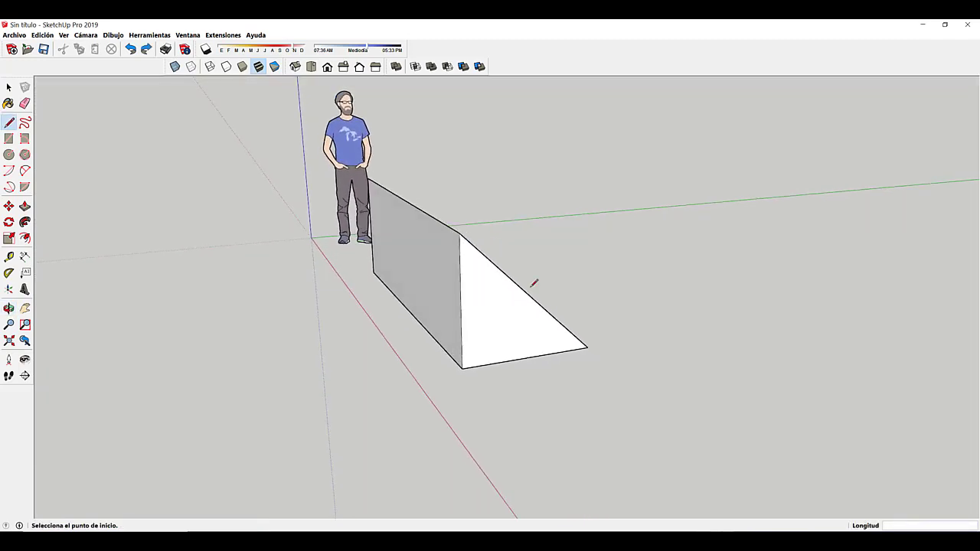
{"action": "key", "text": "ctrl+z"}
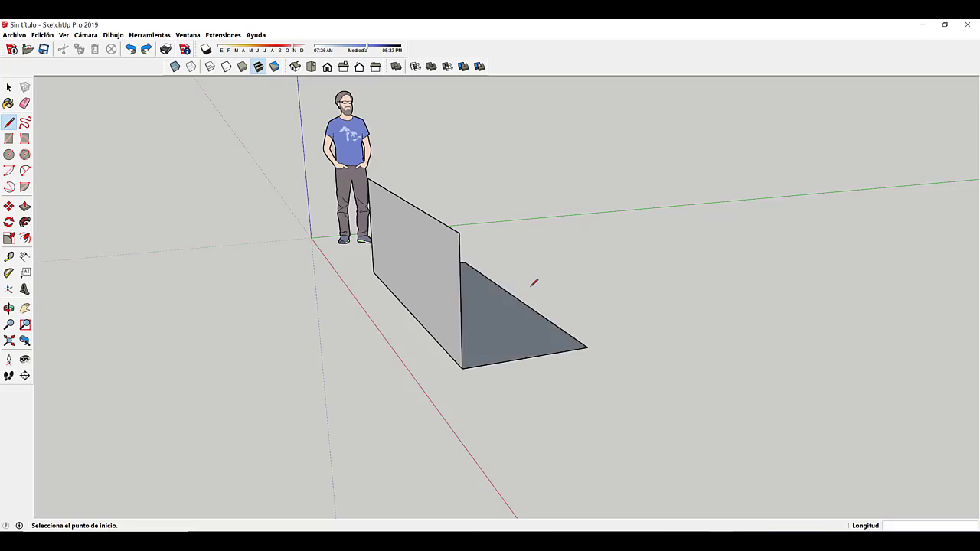
{"action": "left_click", "coordinate": [147, 50]}
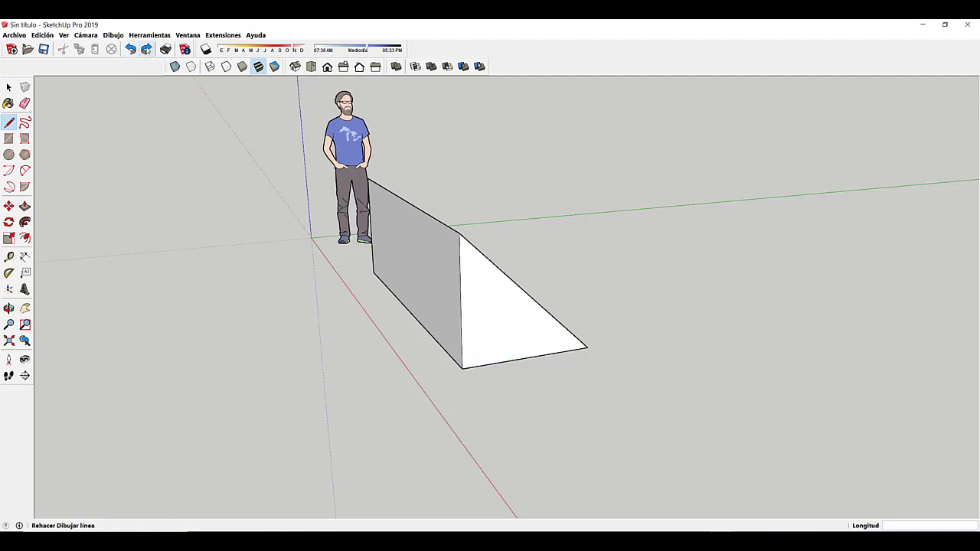
{"action": "left_click", "coordinate": [131, 49]}
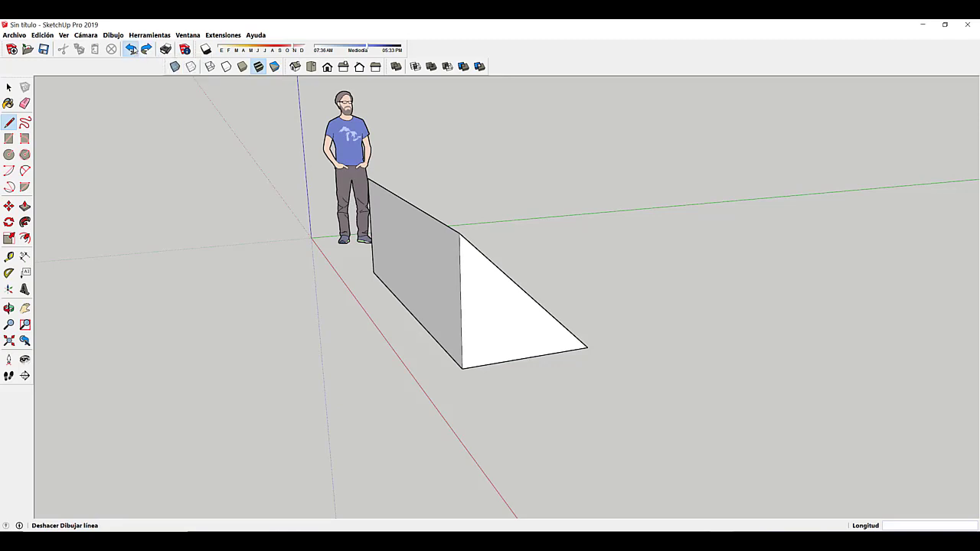
{"action": "left_click", "coordinate": [131, 49]}
{"action": "left_click", "coordinate": [146, 49]}
{"action": "left_click", "coordinate": [130, 49]}
- Divide the vertical face into three panels with two 1 m vertical lines from its bottom edge to its top edge
{"action": "middle_click_drag", "start_coordinate": [567, 257], "coordinate": [546, 326]}
{"action": "scroll", "coordinate": [424, 318], "scroll_direction": "up", "scroll_amount": 2}
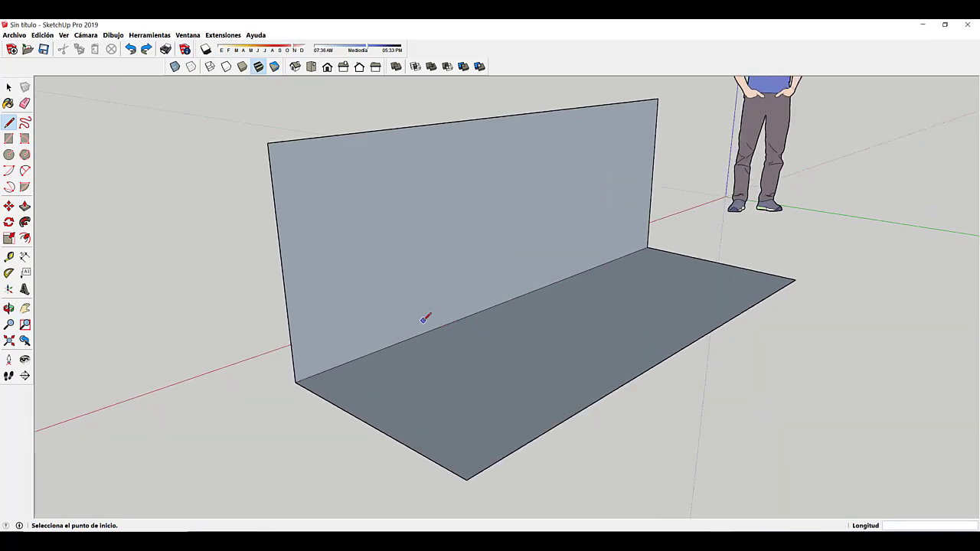
{"action": "mouse_move", "coordinate": [425, 317]}
{"action": "middle_mouse_down"}
{"action": "mouse_move", "coordinate": [406, 314]}
{"action": "mouse_move", "coordinate": [416, 313]}
{"action": "middle_mouse_up"}
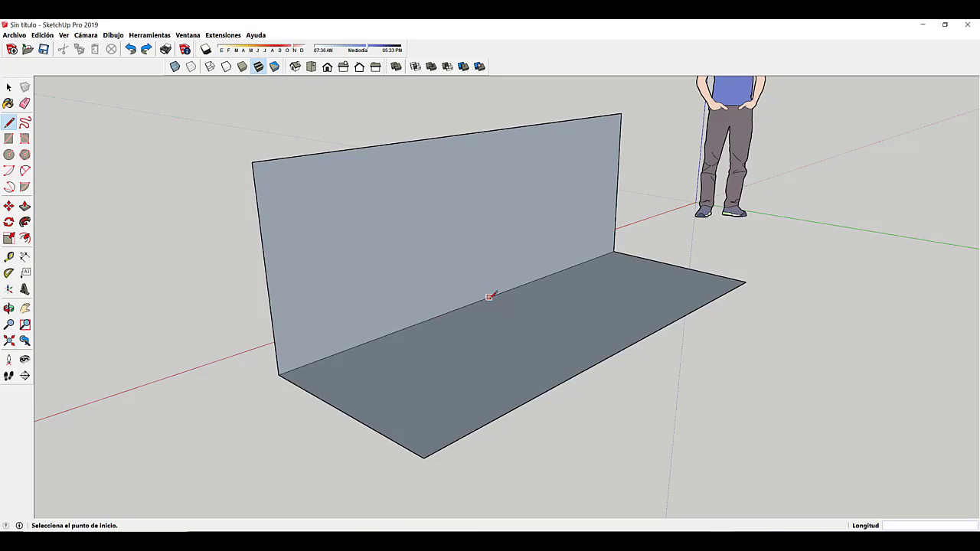
{"action": "left_click", "coordinate": [484, 298]}
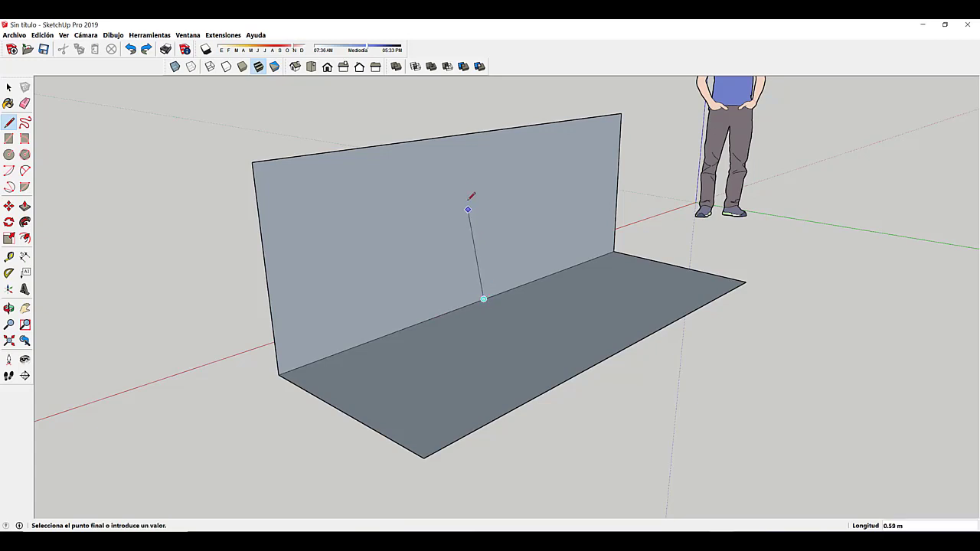
{"action": "left_click", "coordinate": [482, 132]}
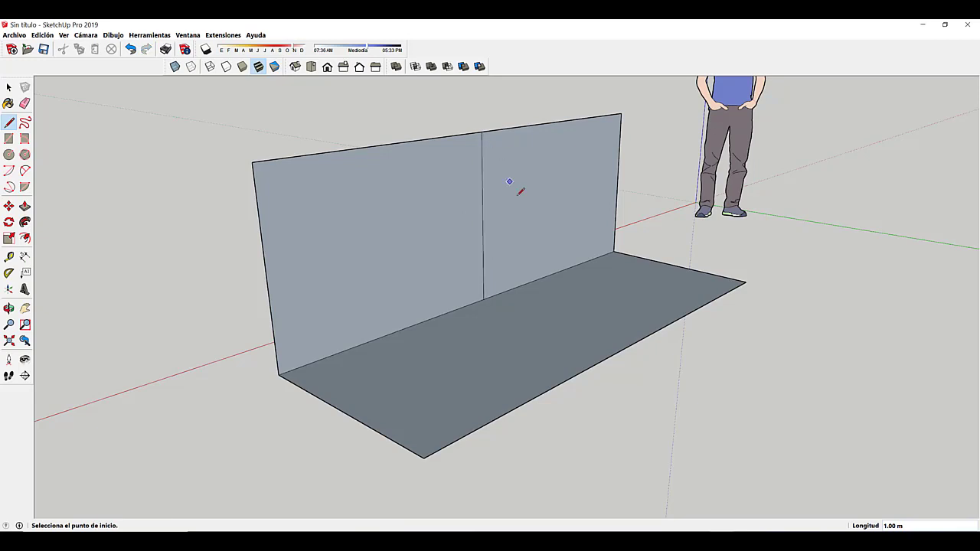
{"action": "left_click", "coordinate": [555, 272]}
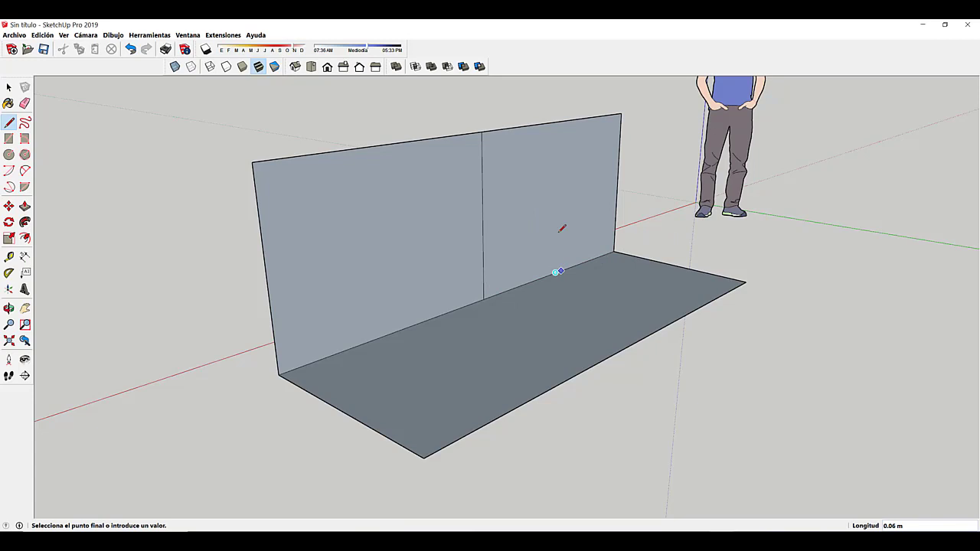
{"action": "left_click", "coordinate": [558, 120]}
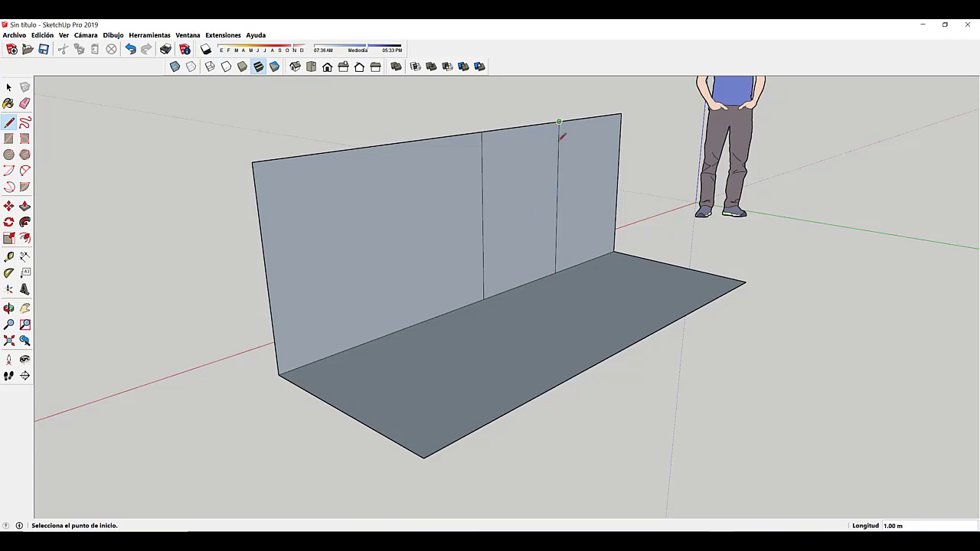
- Split the narrowest wall panel at mid-height, divide its upper half vertically, and draw an about 0.69 m horizontal line across the middle panel
{"action": "left_click", "coordinate": [557, 198]}
{"action": "left_click", "coordinate": [617, 184]}
{"action": "left_click", "coordinate": [588, 191]}
{"action": "left_click", "coordinate": [590, 120]}
{"action": "left_click", "coordinate": [558, 161]}
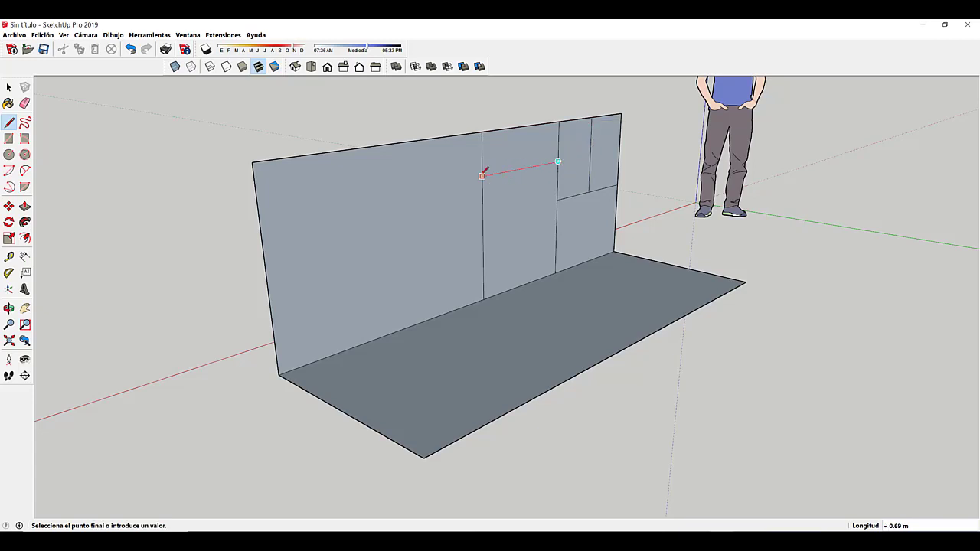
{"action": "left_click", "coordinate": [482, 175]}
- Split the widest wall panel with an about 1.38 m horizontal line and divide its lower part with a 0.50 m vertical line
{"action": "left_click", "coordinate": [482, 219]}
{"action": "left_click", "coordinate": [266, 274]}
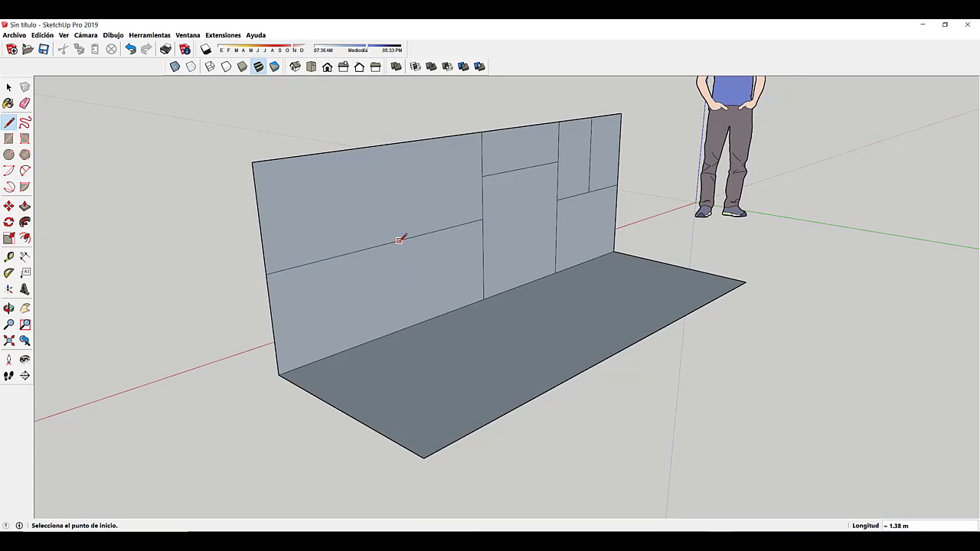
{"action": "left_click", "coordinate": [388, 242]}
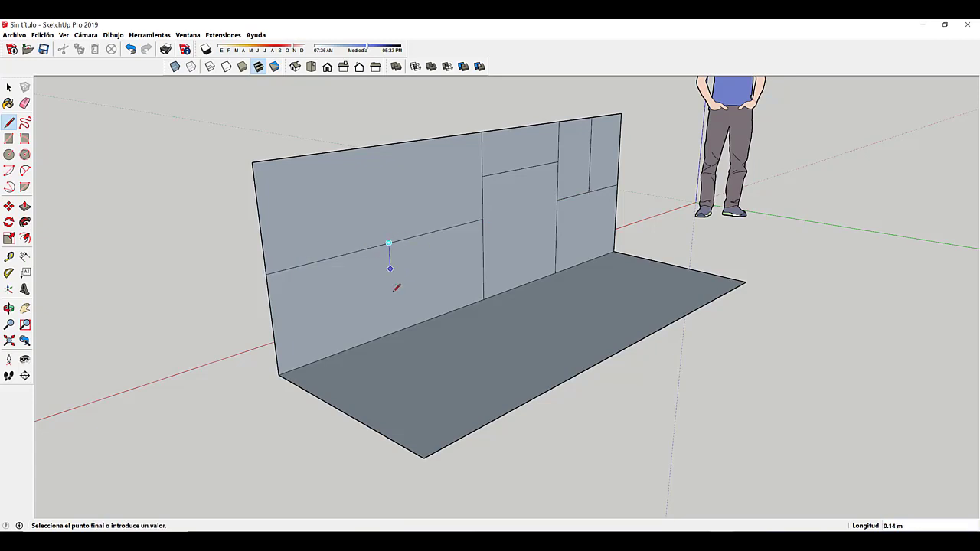
{"action": "left_click", "coordinate": [394, 330]}
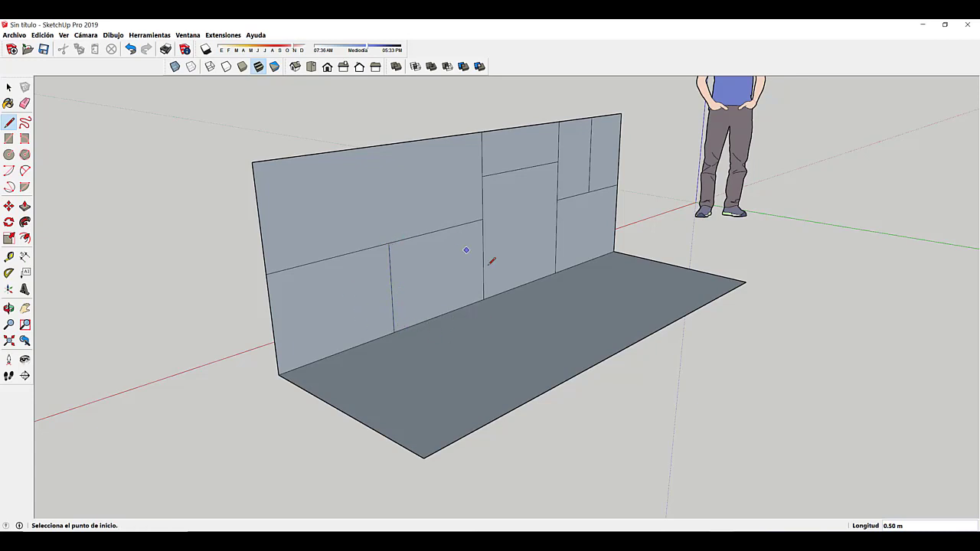
- Divide the horizontal face with two about 1.04 m lines parallel to the green axis, starting where the wall's vertical lines meet it
{"action": "middle_click_drag", "start_coordinate": [491, 261], "coordinate": [541, 276]}
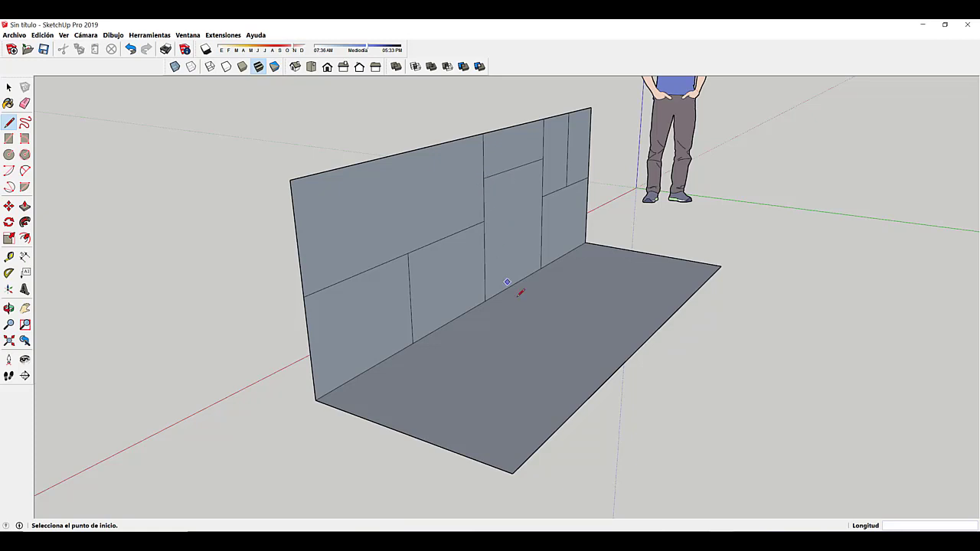
{"action": "left_click", "coordinate": [485, 300]}
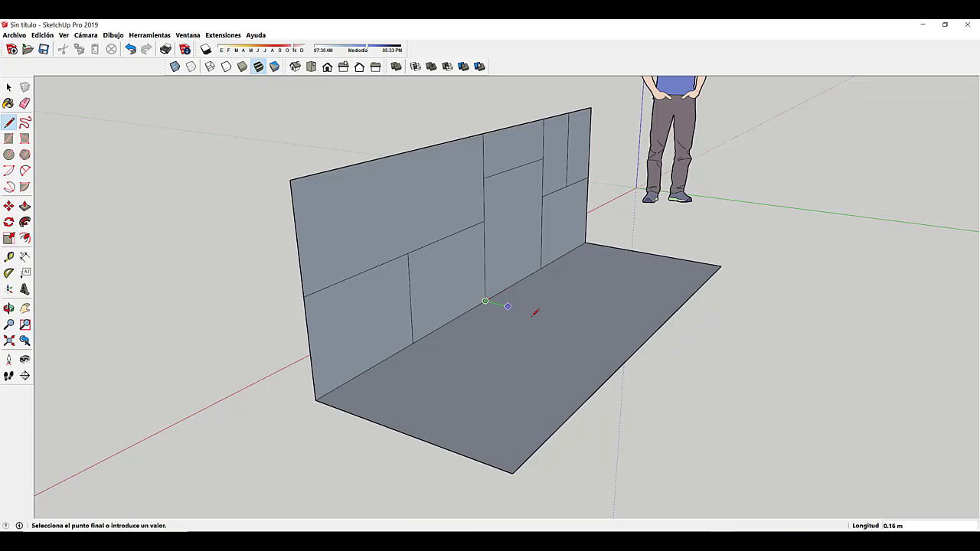
{"action": "left_click", "coordinate": [650, 338]}
{"action": "left_click", "coordinate": [413, 342]}
{"action": "left_click", "coordinate": [591, 395]}
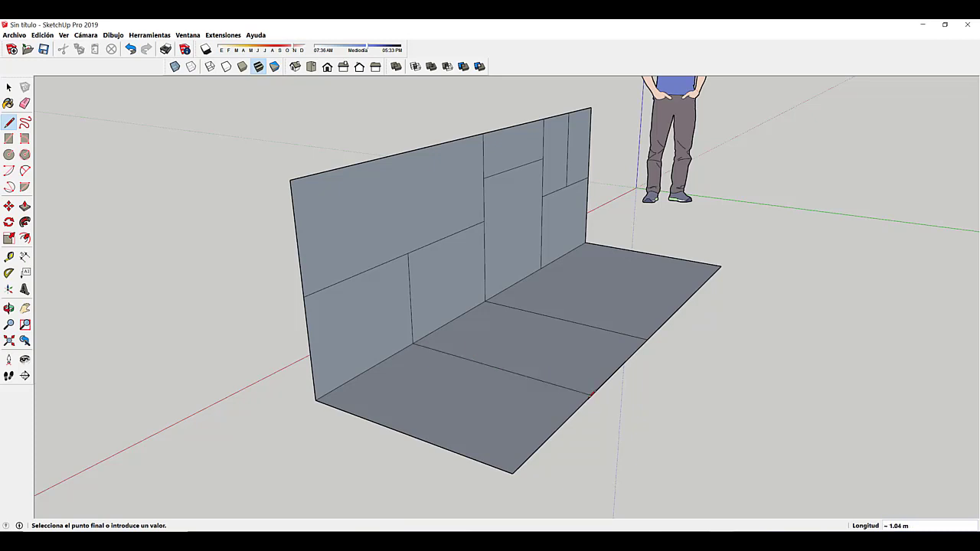
- Halve the end section of the horizontal face parallel to the red axis, then split its outer half with an about 0.52 m line
{"action": "left_click", "coordinate": [495, 367]}
{"action": "left_click", "coordinate": [405, 433]}
{"action": "left_click", "coordinate": [454, 397]}
{"action": "left_click", "coordinate": [553, 428]}
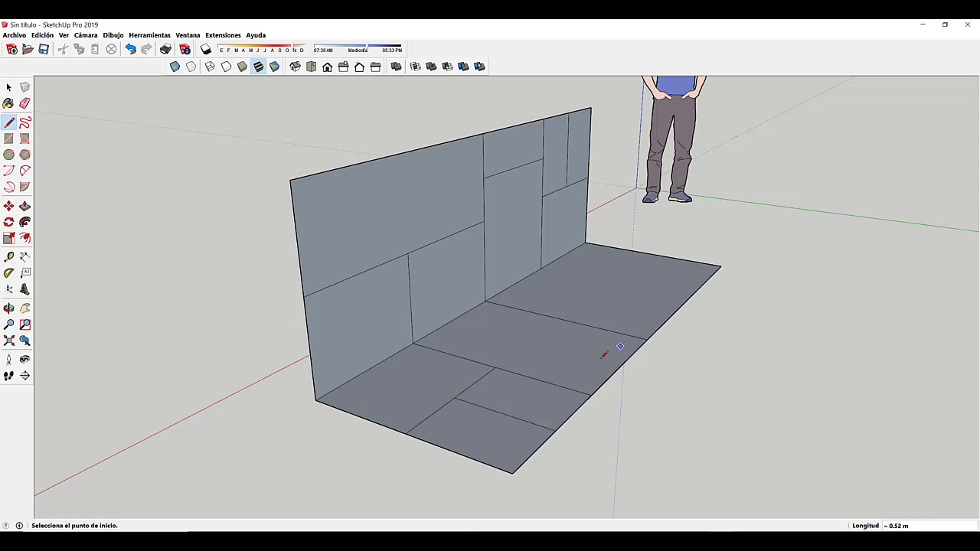
- Undo the subdivision lines on both faces until only the two full-height vertical lines on the wall remain
{"action": "middle_click_drag", "start_coordinate": [590, 315], "coordinate": [593, 269]}
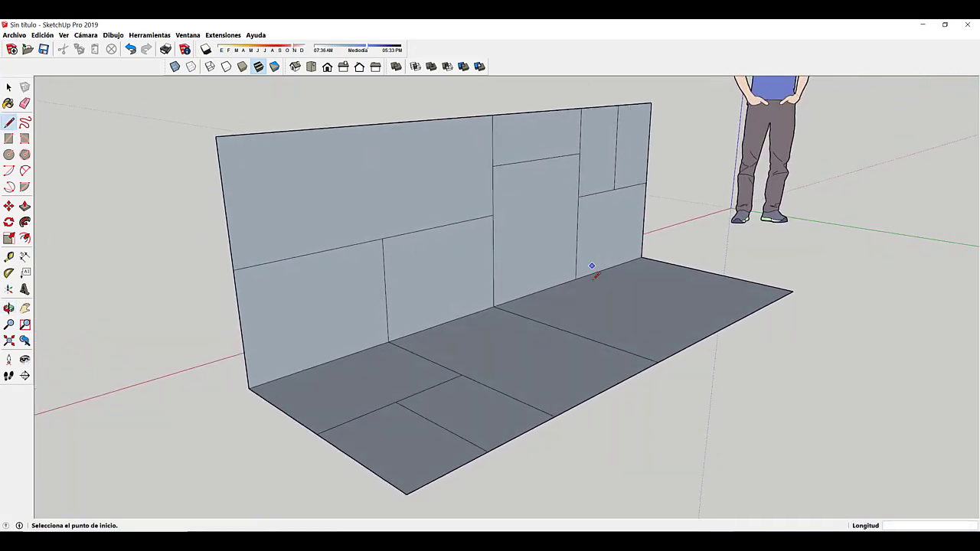
{"action": "scroll", "coordinate": [605, 309], "scroll_direction": "down", "scroll_amount": 2}
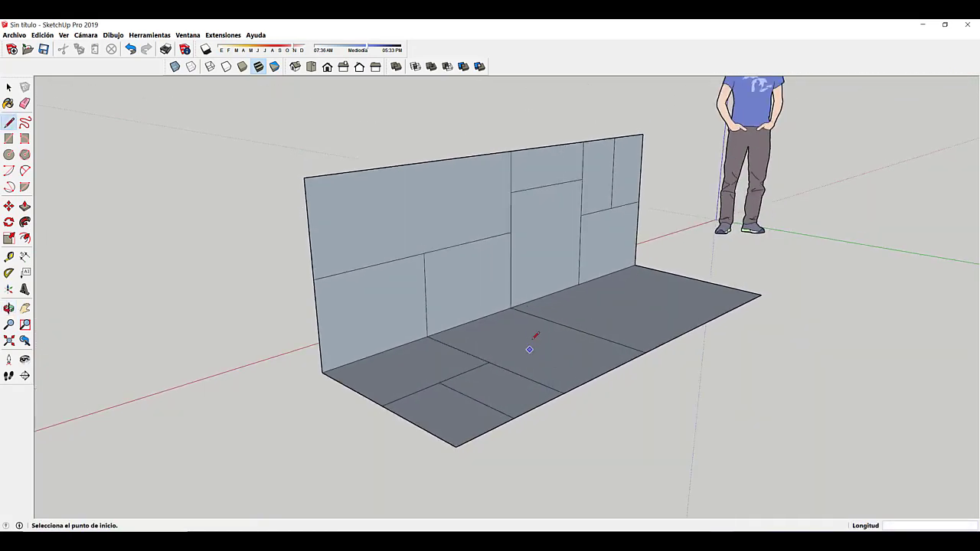
{"action": "middle_click_drag", "start_coordinate": [534, 336], "coordinate": [568, 351]}
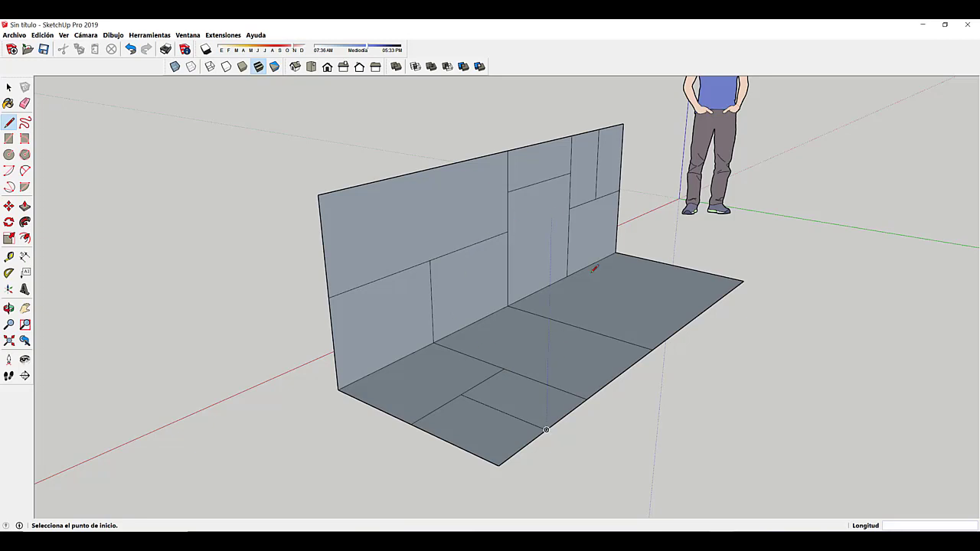
{"action": "key", "text": "ctrl+z"}
{"action": "key", "text": "ctrl+z"}
{"action": "key", "text": "ctrl+z"}
{"action": "key", "text": "ctrl+z"}
{"action": "key", "text": "ctrl+z"}
{"action": "key", "text": "ctrl+z"}
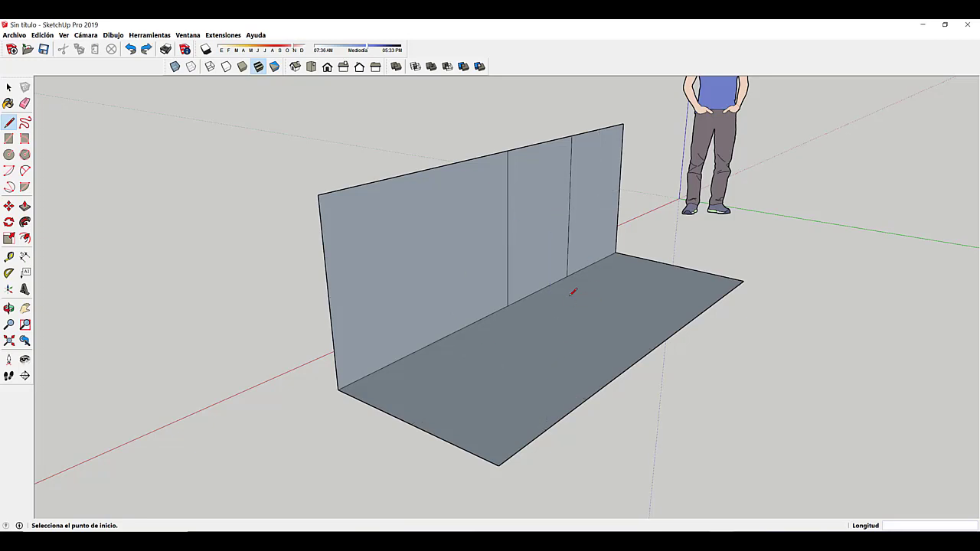
- Undo the wall's two vertical lines, then close the shape into a wedge with about 1.44 m diagonals joining the outer corners at both ends
{"action": "key", "text": "ctrl+z"}
{"action": "key", "text": "ctrl+z"}
{"action": "left_click", "coordinate": [323, 198]}
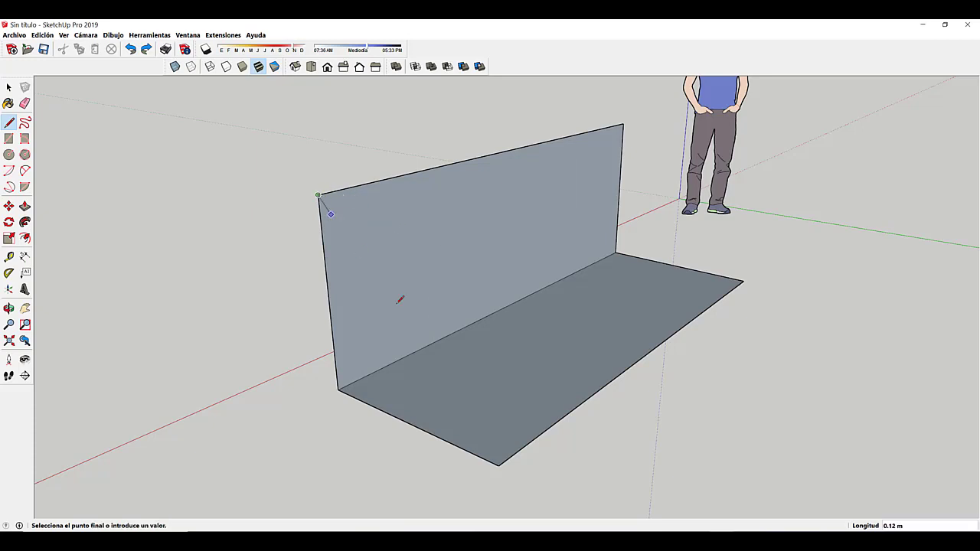
{"action": "left_click", "coordinate": [498, 463]}
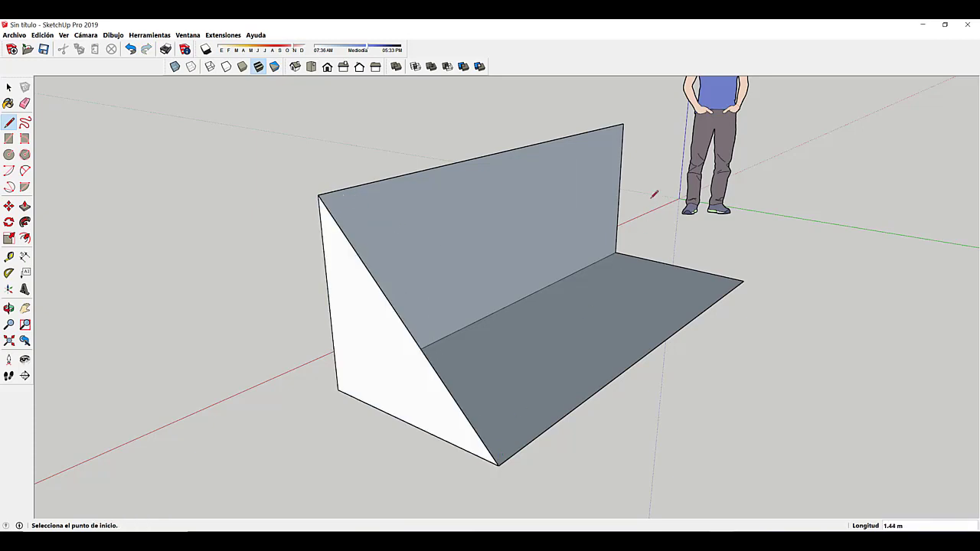
{"action": "left_click", "coordinate": [624, 123]}
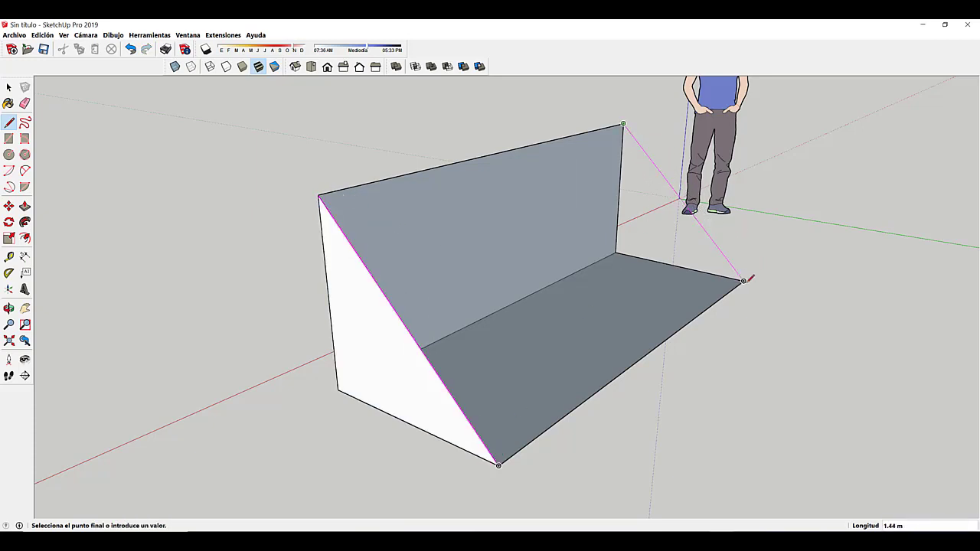
{"action": "left_click", "coordinate": [742, 283]}
- Halve the sloped face with an about 1.44 m line between edge midpoints, then split one half parallel to the red axis from that line's midpoint
{"action": "middle_click_drag", "start_coordinate": [647, 338], "coordinate": [620, 346]}
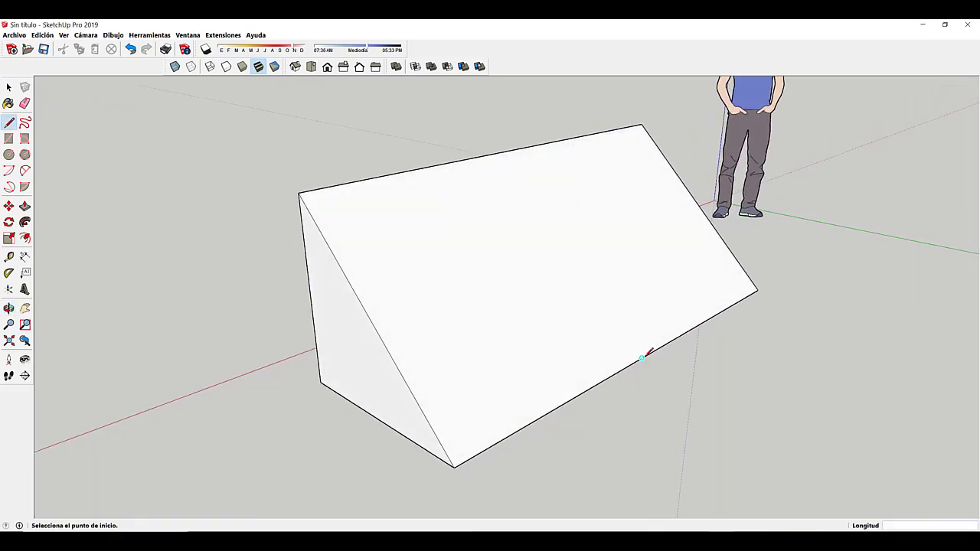
{"action": "left_click", "coordinate": [642, 358]}
{"action": "left_click", "coordinate": [510, 152]}
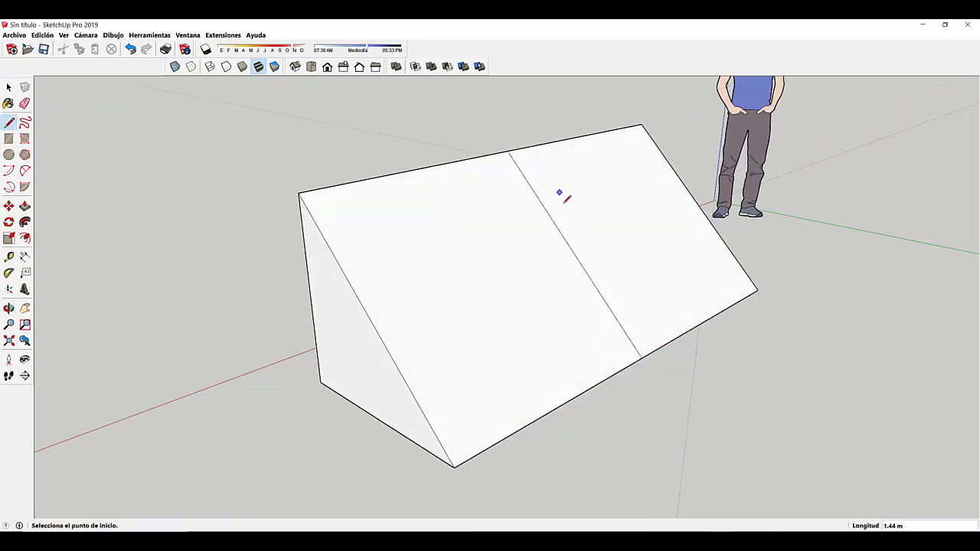
{"action": "left_click", "coordinate": [573, 249]}
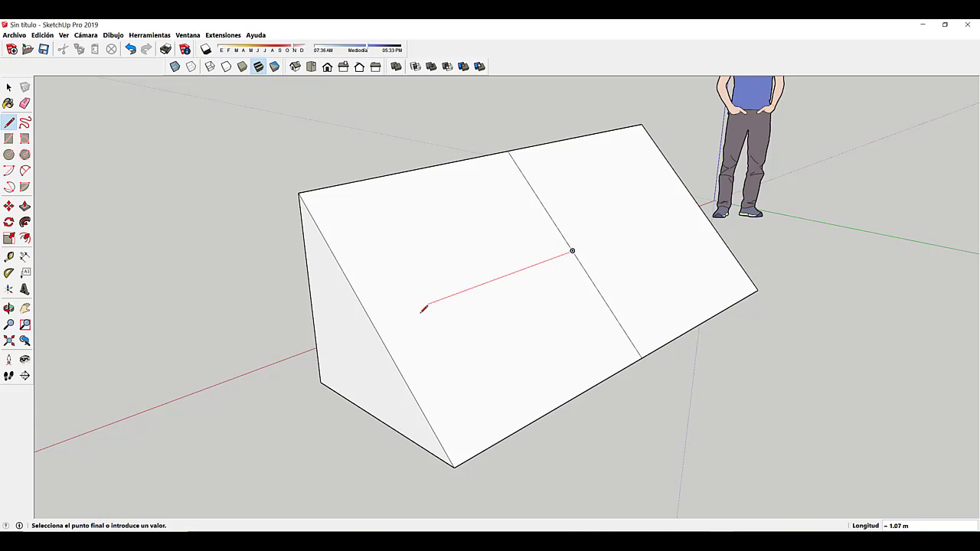
{"action": "left_click", "coordinate": [373, 324]}
- Split the sloped face's other half with an about 1.39 m line parallel to the red axis, then divide its lower strip with a short line
{"action": "left_click", "coordinate": [606, 303]}
{"action": "left_click", "coordinate": [727, 247]}
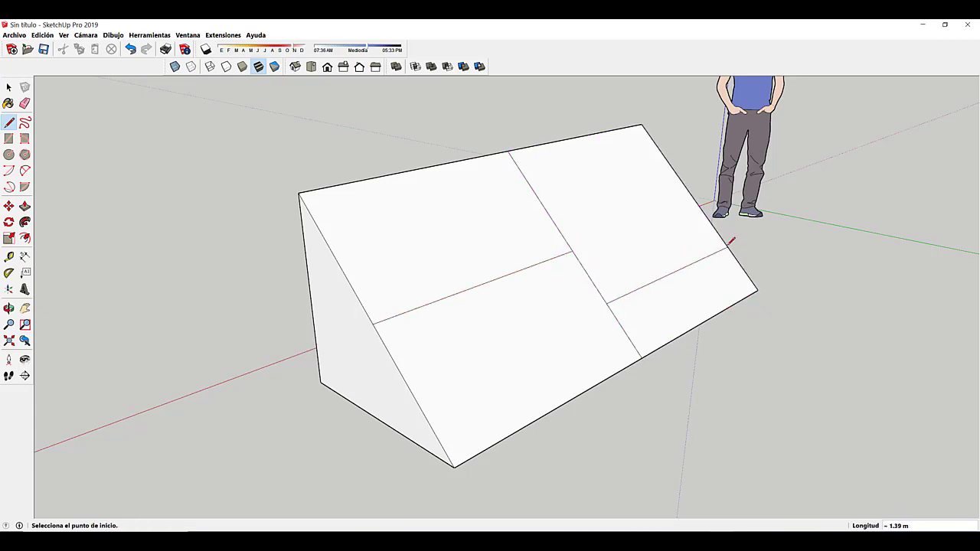
{"action": "left_click", "coordinate": [674, 271]}
{"action": "left_click", "coordinate": [704, 318]}
- Halve the wedge's vertical rear wall with a 1.00 m vertical line from the midpoint of its lower edge
{"action": "mouse_move", "coordinate": [592, 327]}
{"action": "middle_mouse_down"}
{"action": "mouse_move", "coordinate": [513, 317]}
{"action": "mouse_move", "coordinate": [674, 304]}
{"action": "middle_mouse_up"}
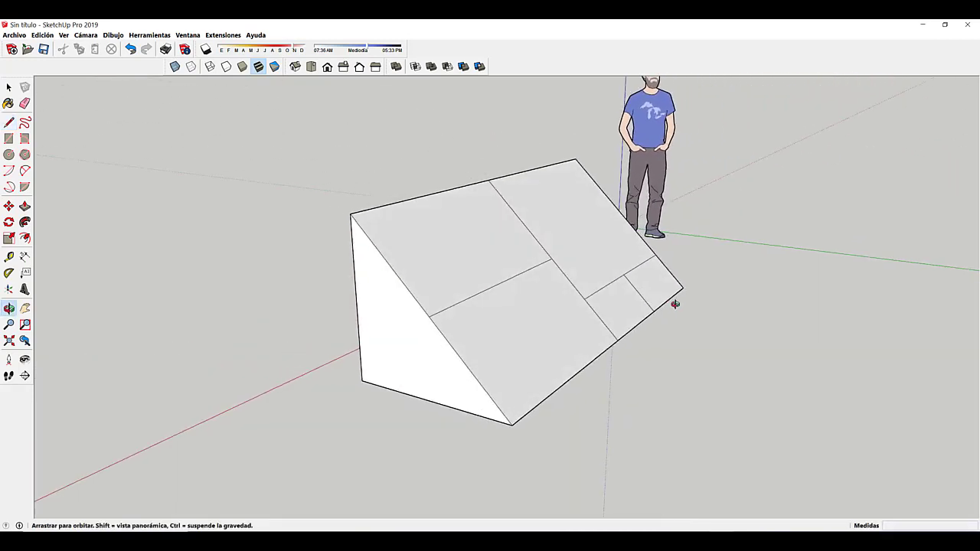
{"action": "mouse_move", "coordinate": [542, 313]}
{"action": "middle_mouse_down"}
{"action": "mouse_move", "coordinate": [521, 299]}
{"action": "mouse_move", "coordinate": [516, 278]}
{"action": "mouse_move", "coordinate": [553, 265]}
{"action": "mouse_move", "coordinate": [575, 274]}
{"action": "mouse_move", "coordinate": [556, 281]}
{"action": "middle_mouse_up"}
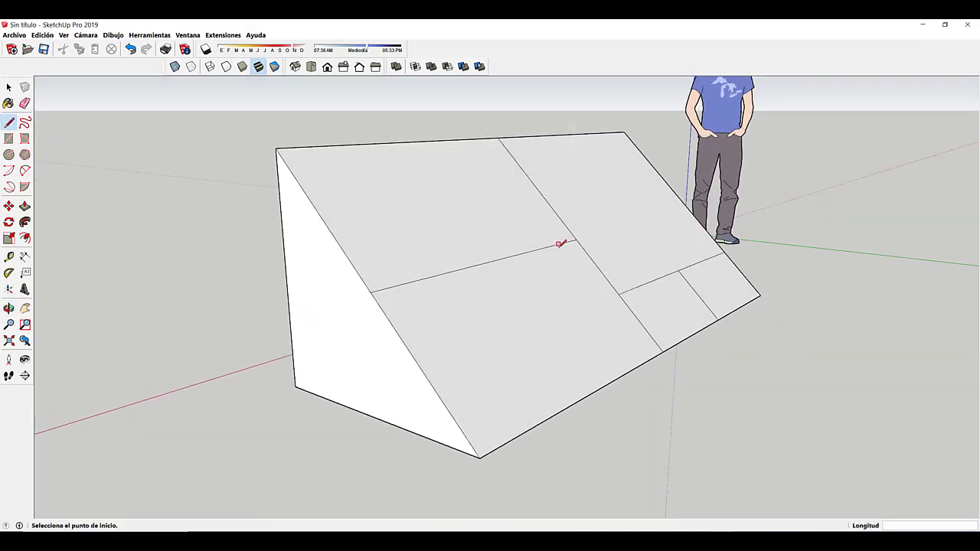
{"action": "mouse_move", "coordinate": [561, 243]}
{"action": "middle_mouse_down"}
{"action": "mouse_move", "coordinate": [579, 290]}
{"action": "mouse_move", "coordinate": [623, 308]}
{"action": "mouse_move", "coordinate": [373, 287]}
{"action": "middle_mouse_up"}
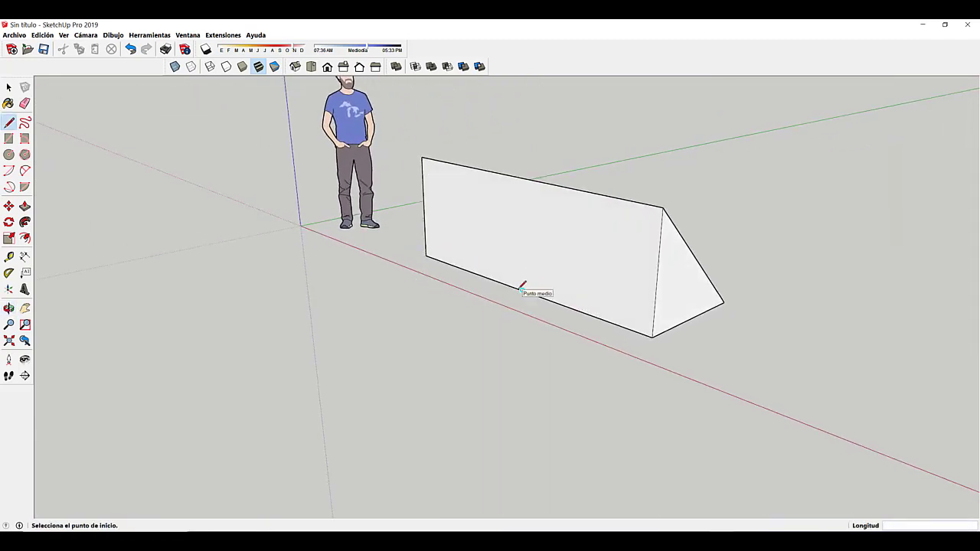
{"action": "left_click", "coordinate": [522, 290]}
{"action": "left_click", "coordinate": [523, 178]}
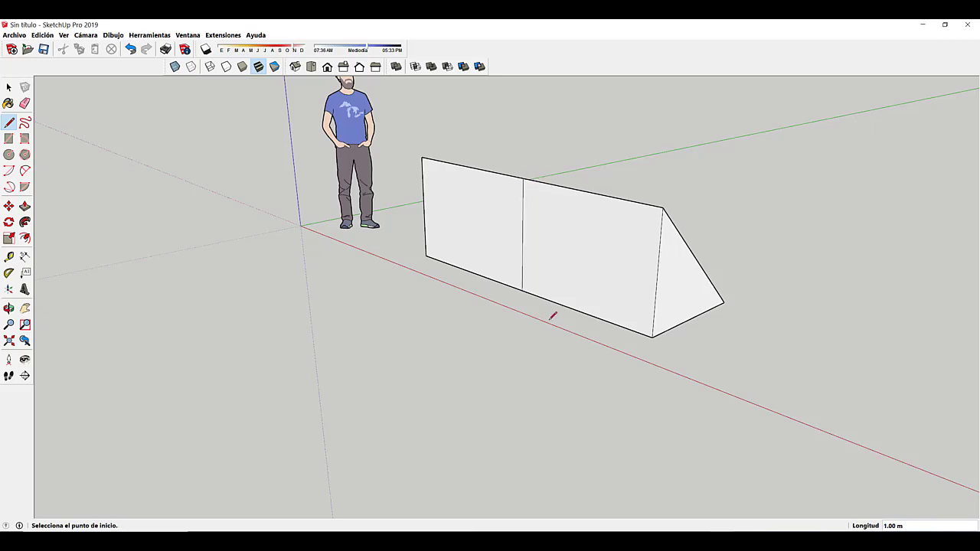
- Draw a 1 m square face on the ground from the origin, with its sides along the green and red axes
{"action": "scroll", "coordinate": [520, 228], "scroll_direction": "up", "scroll_amount": 1}
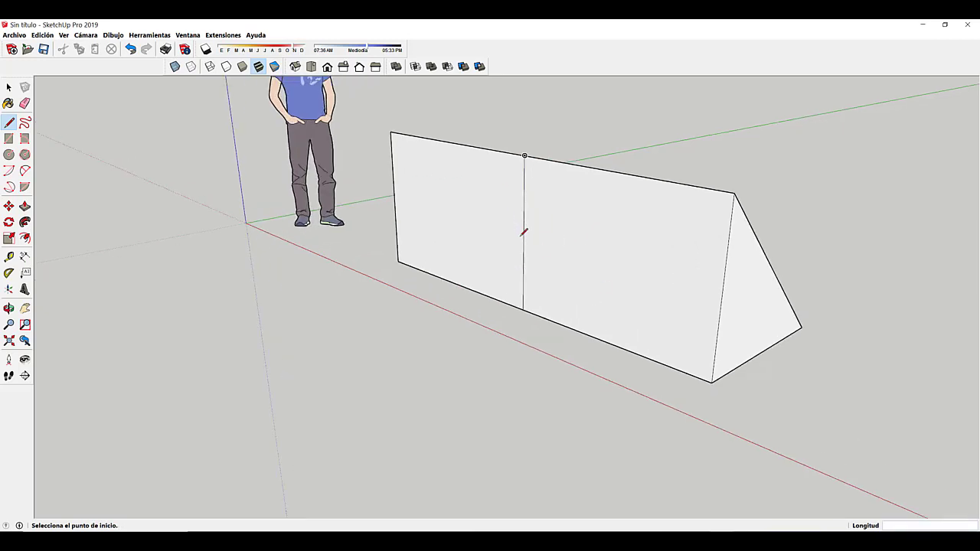
{"action": "scroll", "coordinate": [298, 328], "scroll_direction": "down", "scroll_amount": 1}
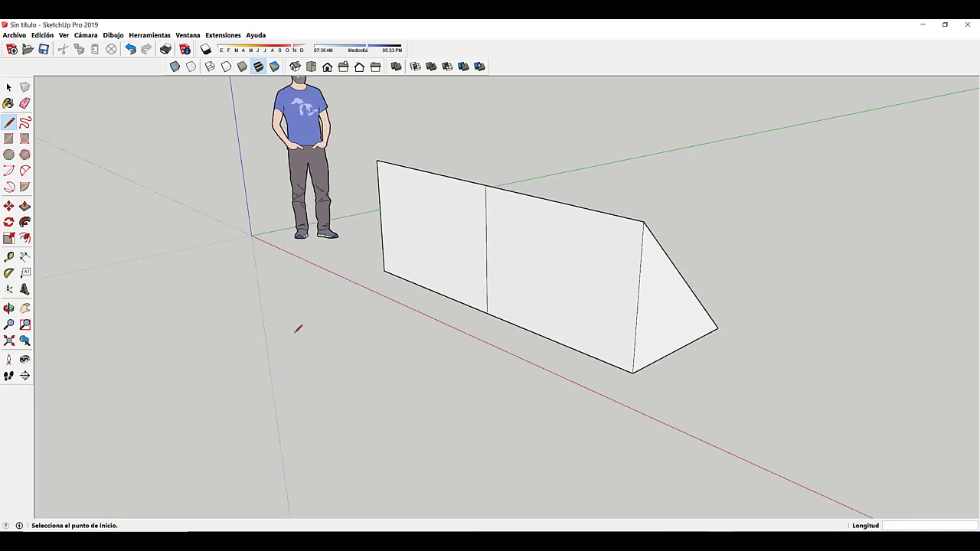
{"action": "middle_click_drag", "start_coordinate": [297, 328], "coordinate": [391, 313], "text": "shift"}
{"action": "scroll", "coordinate": [348, 299], "scroll_direction": "up", "scroll_amount": 1}
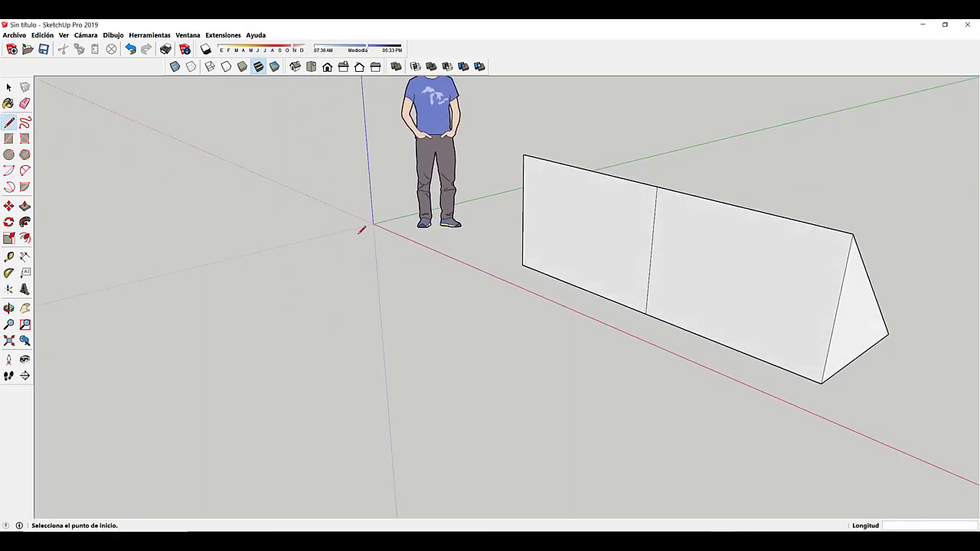
{"action": "left_click", "coordinate": [373, 223]}
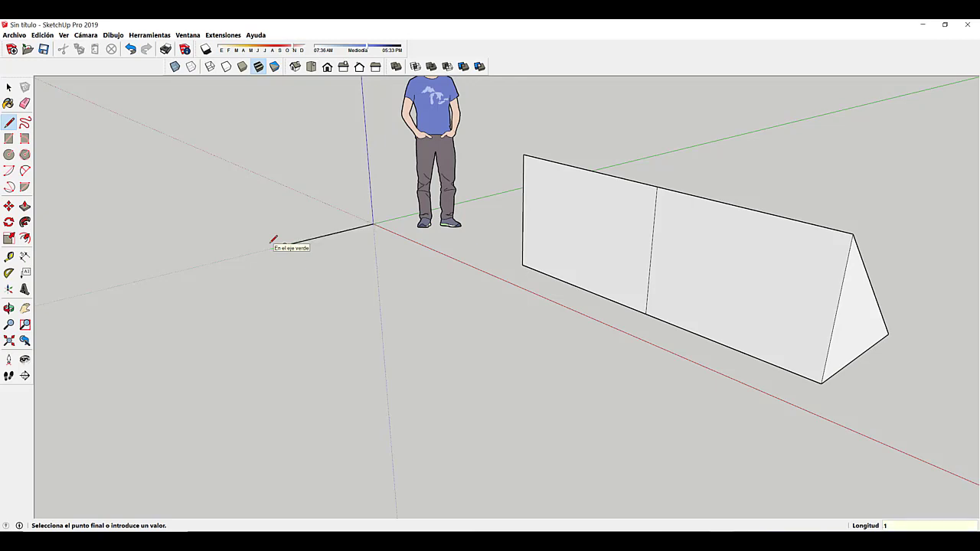
{"action": "left_click", "coordinate": [285, 245]}
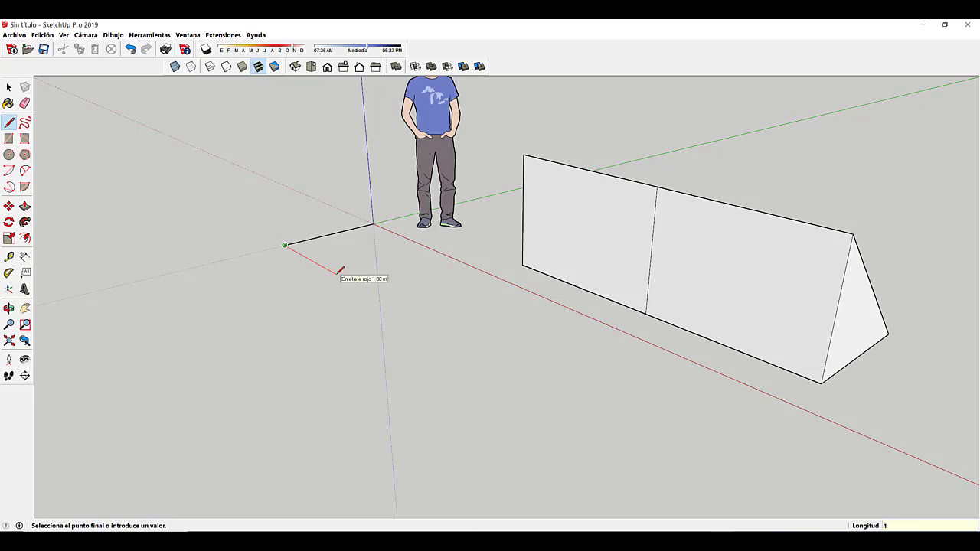
{"action": "key", "text": "Return"}
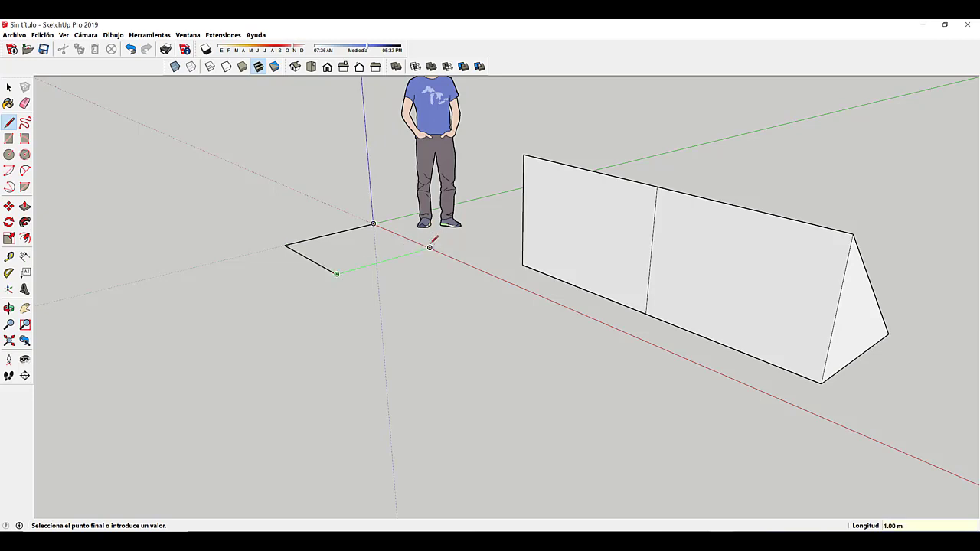
{"action": "left_click", "coordinate": [429, 247]}
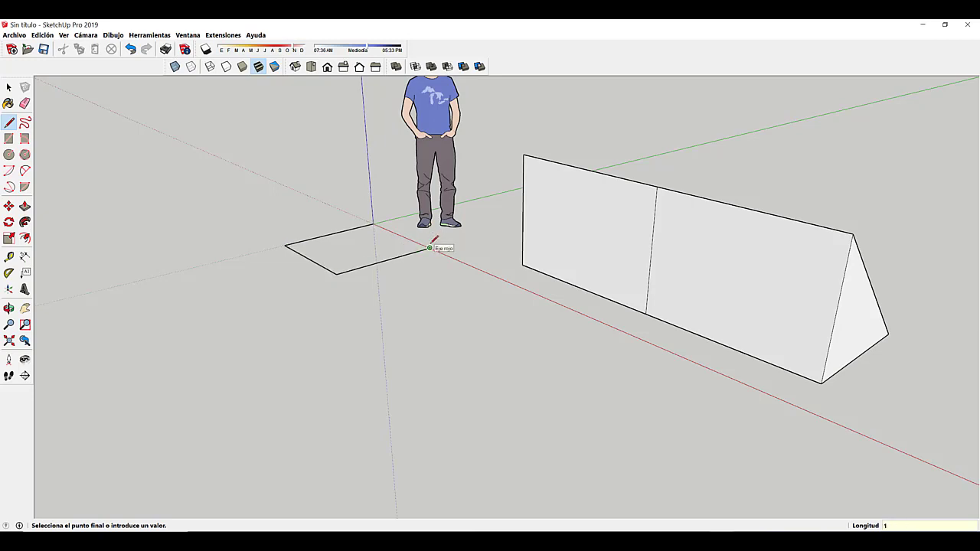
{"action": "left_click", "coordinate": [374, 222]}
- Examine the square and the wedge in perspective through the top, front, right, back and left standard views
{"action": "mouse_move", "coordinate": [382, 278]}
{"action": "middle_mouse_down"}
{"action": "mouse_move", "coordinate": [416, 284]}
{"action": "mouse_move", "coordinate": [376, 260]}
{"action": "middle_mouse_up"}
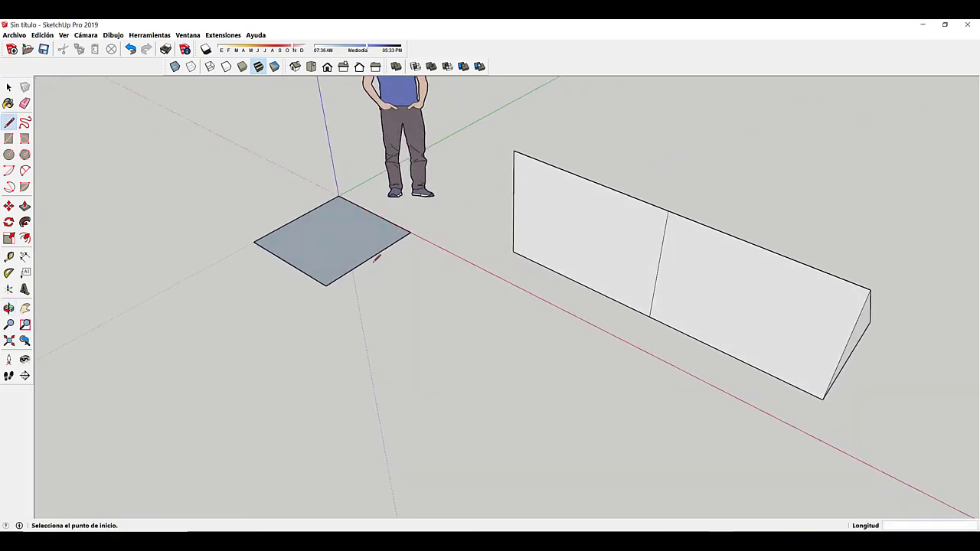
{"action": "left_click", "coordinate": [311, 67]}
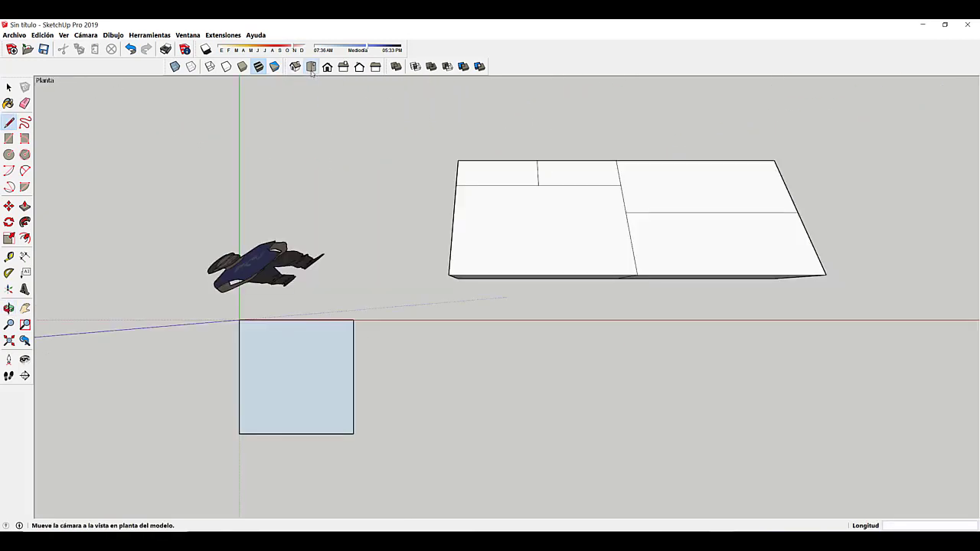
{"action": "left_click", "coordinate": [327, 67]}
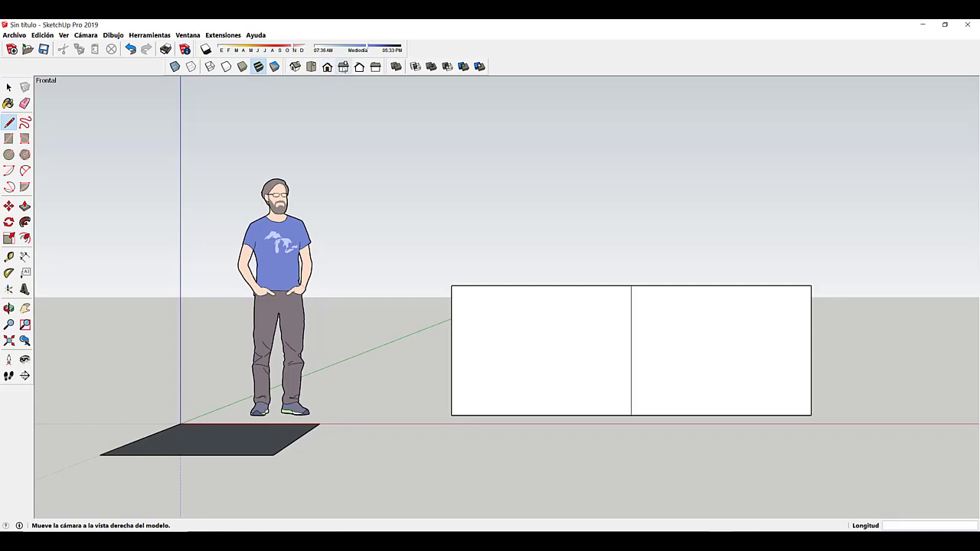
{"action": "left_click", "coordinate": [342, 68]}
{"action": "left_click", "coordinate": [359, 68]}
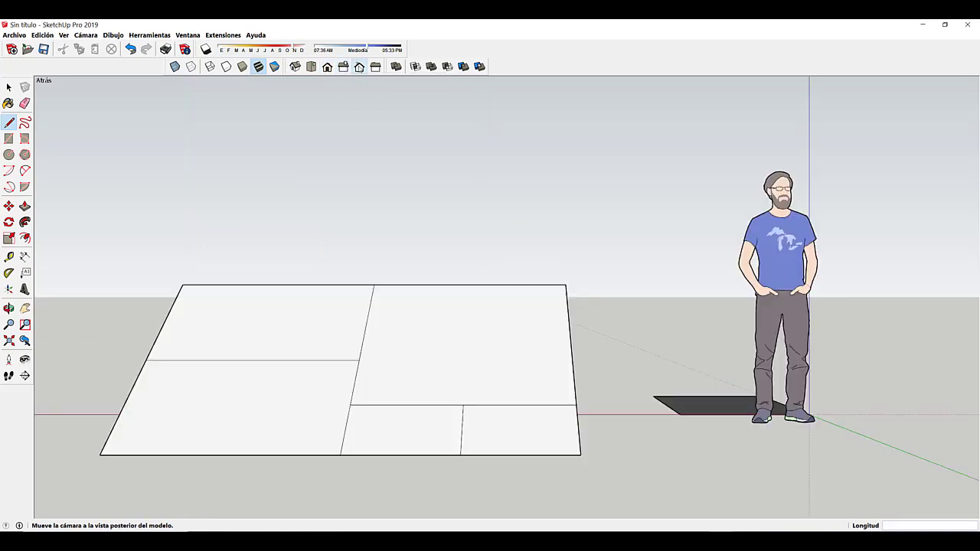
{"action": "left_click", "coordinate": [375, 68]}
{"action": "left_click", "coordinate": [359, 67]}
{"action": "left_click", "coordinate": [327, 68]}
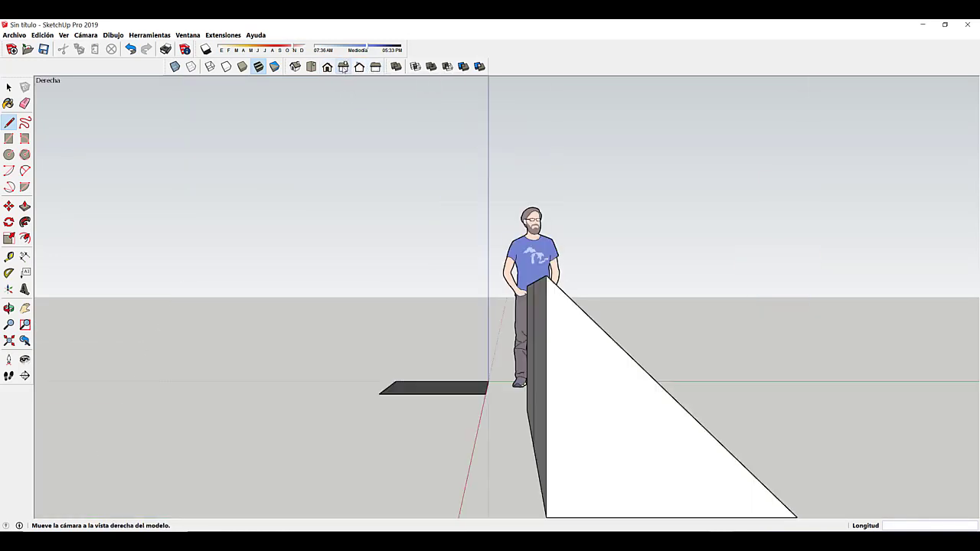
{"action": "left_click", "coordinate": [311, 67]}
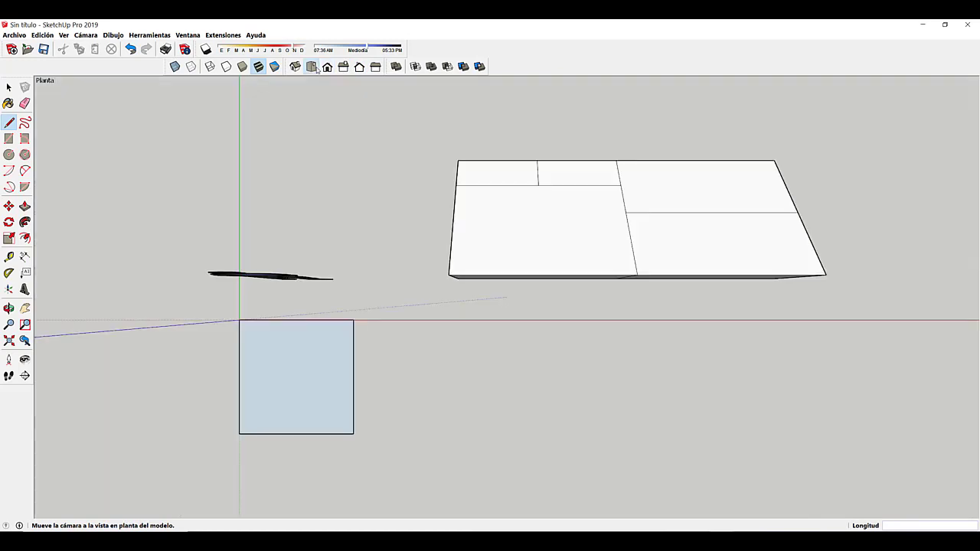
{"action": "left_click", "coordinate": [358, 67]}
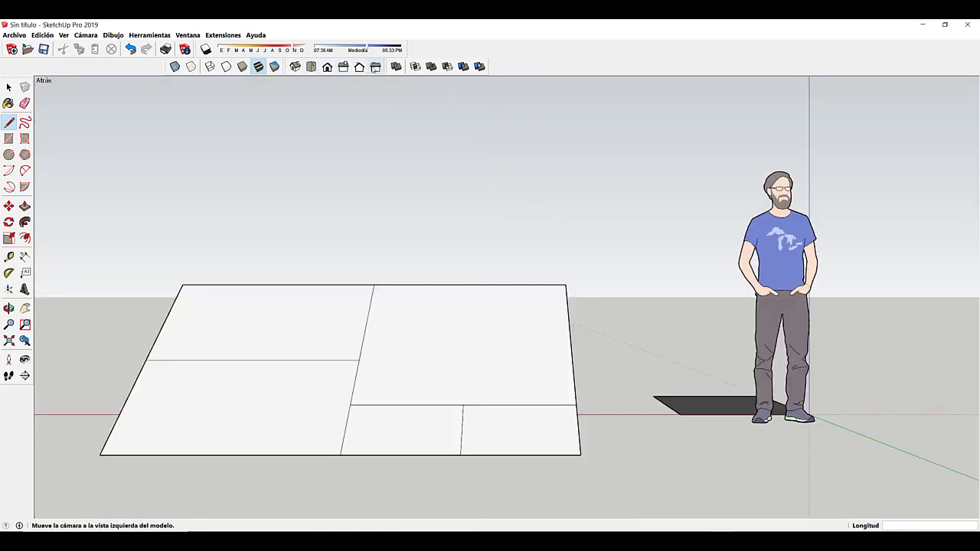
{"action": "left_click", "coordinate": [325, 68]}
{"action": "left_click", "coordinate": [311, 67]}
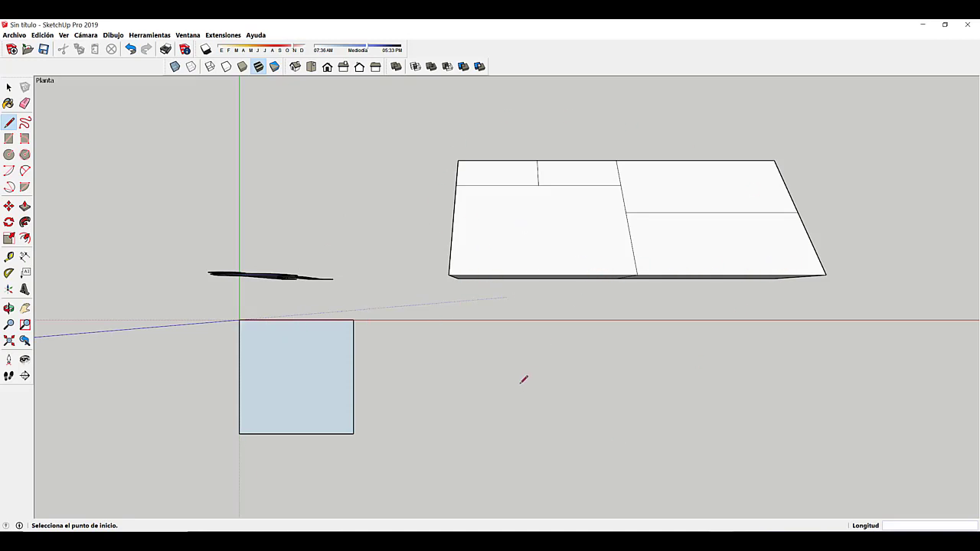
- Switch the camera to parallel projection (Proyección paralela)
{"action": "left_click", "coordinate": [87, 36]}
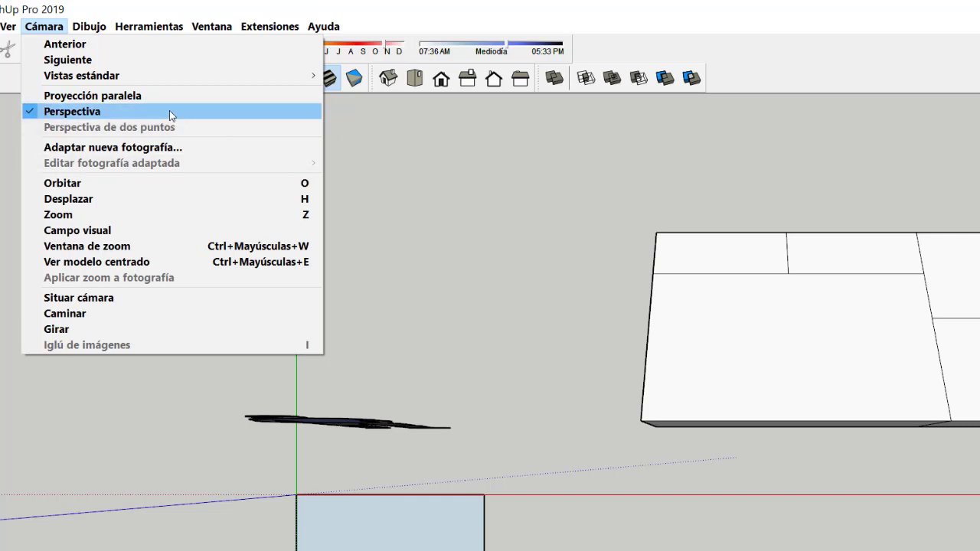
{"action": "left_click", "coordinate": [478, 295]}
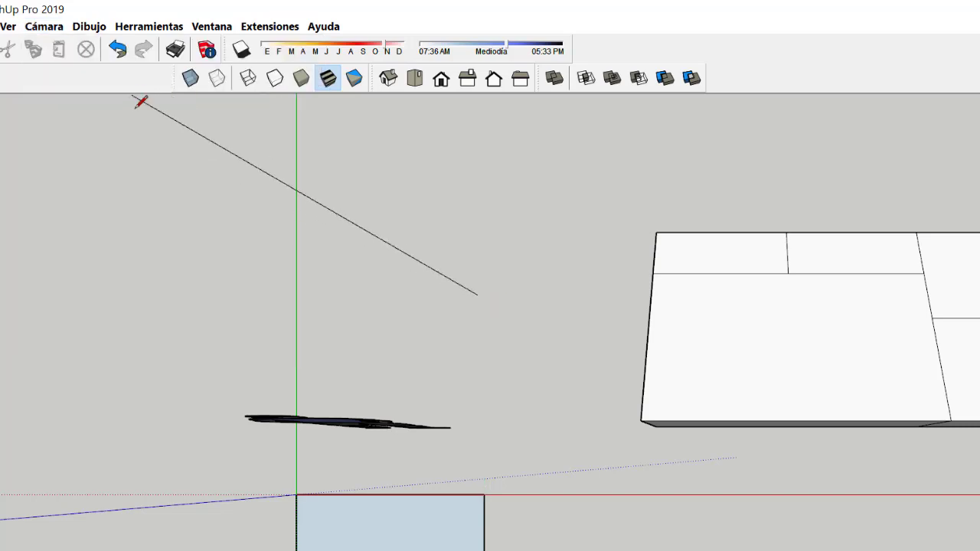
{"action": "left_click", "coordinate": [56, 32]}
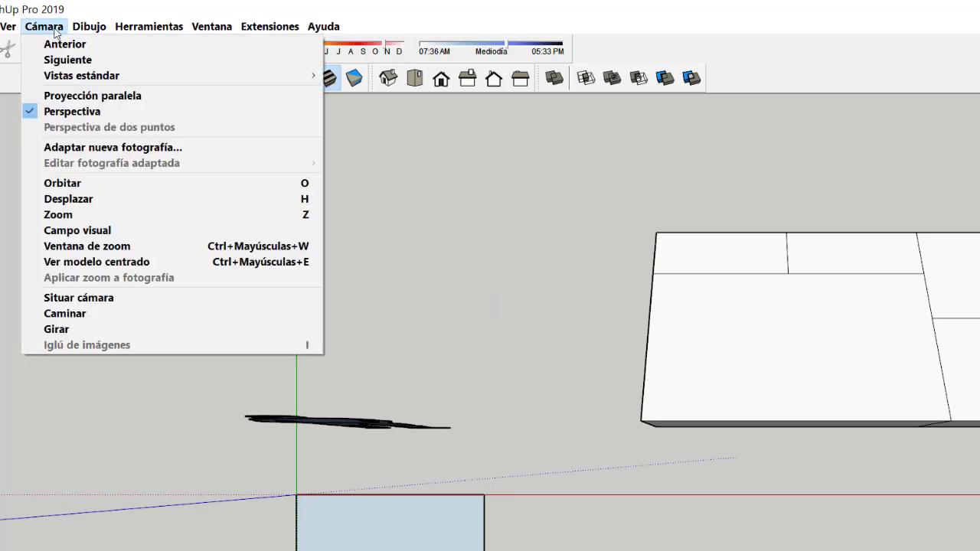
{"action": "left_click", "coordinate": [97, 97]}
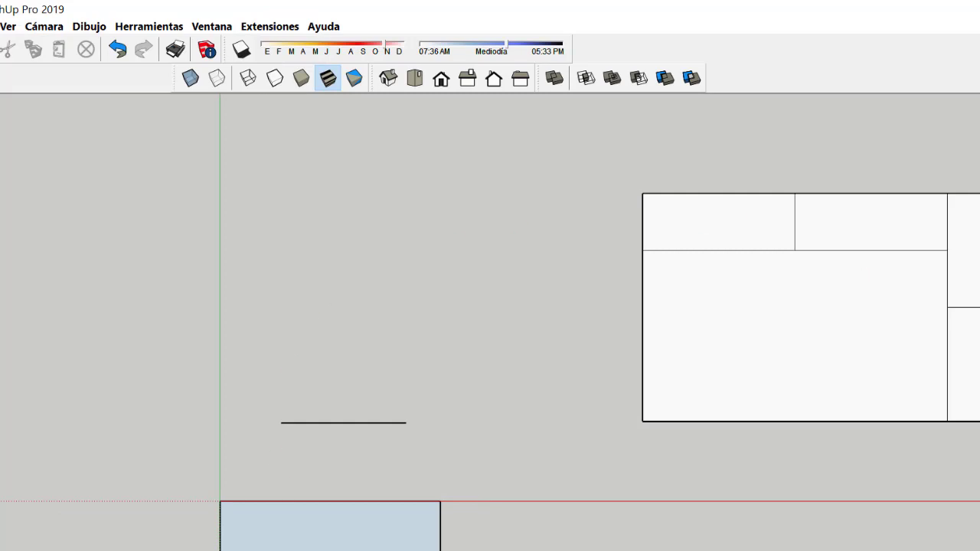
- Review the model in parallel projection through the front, right, left, back and top views, ending in the isometric view
{"action": "left_click", "coordinate": [440, 80]}
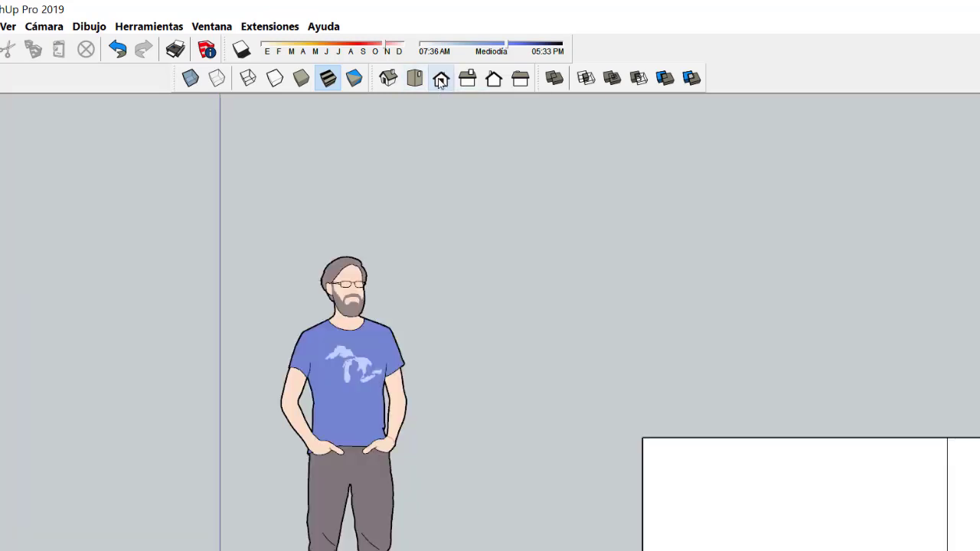
{"action": "left_click", "coordinate": [467, 79]}
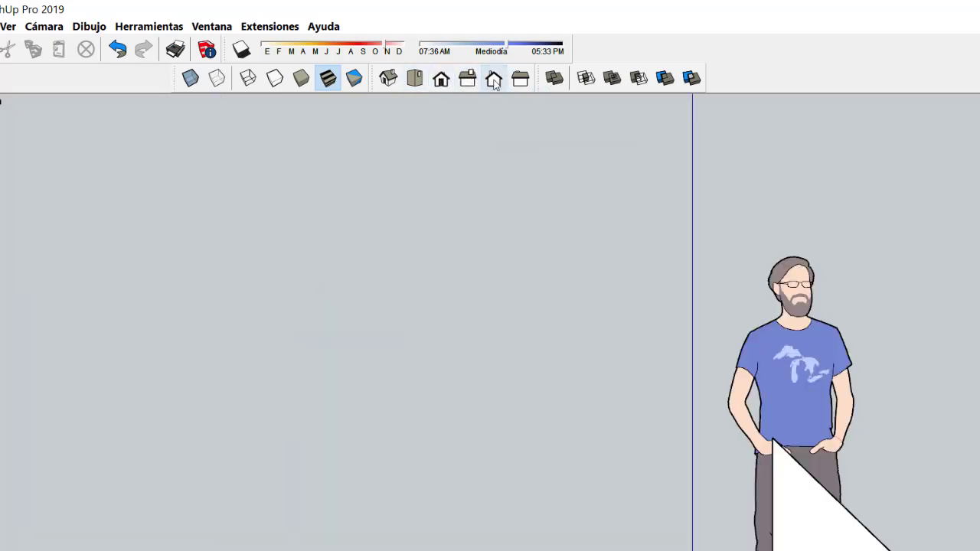
{"action": "left_click", "coordinate": [520, 79]}
{"action": "left_click", "coordinate": [493, 79]}
{"action": "left_click", "coordinate": [466, 79]}
{"action": "left_click", "coordinate": [441, 79]}
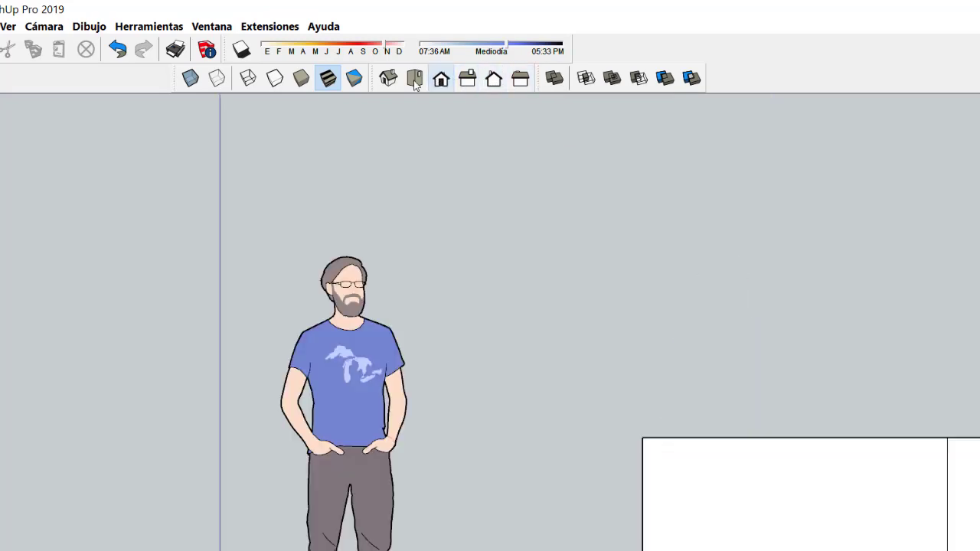
{"action": "left_click", "coordinate": [414, 79]}
{"action": "left_click", "coordinate": [388, 79]}
{"action": "scroll", "coordinate": [451, 306], "scroll_direction": "down", "scroll_amount": 3}
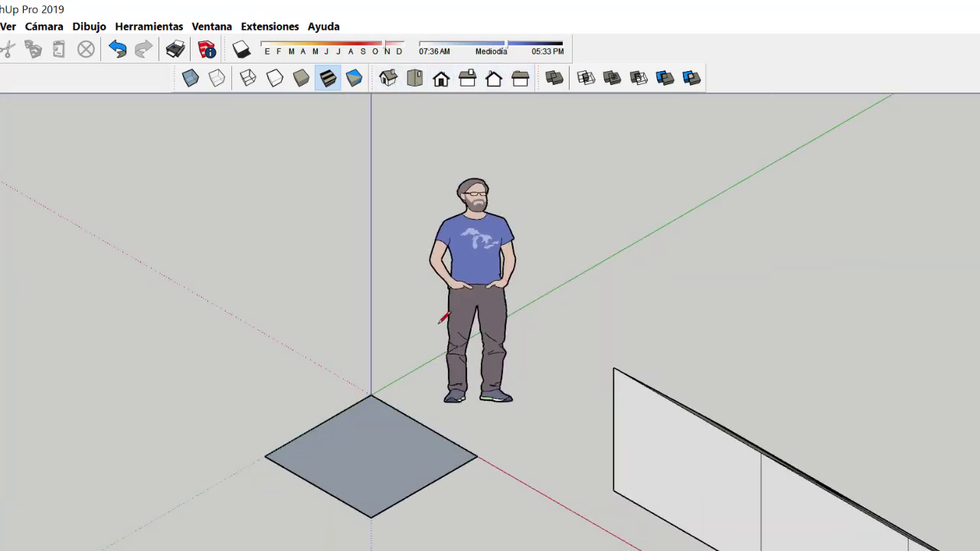
{"action": "middle_click_drag", "start_coordinate": [390, 357], "coordinate": [413, 407], "text": "shift"}
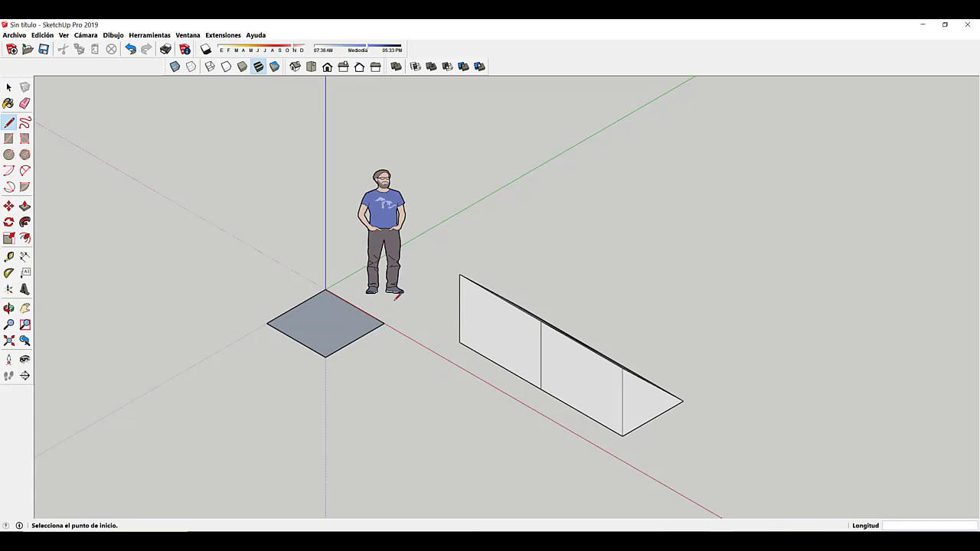
- Compare the model in perspective and parallel projection (Proyección paralela), leaving the camera set to perspective (Perspectiva)
{"action": "left_click", "coordinate": [95, 36]}
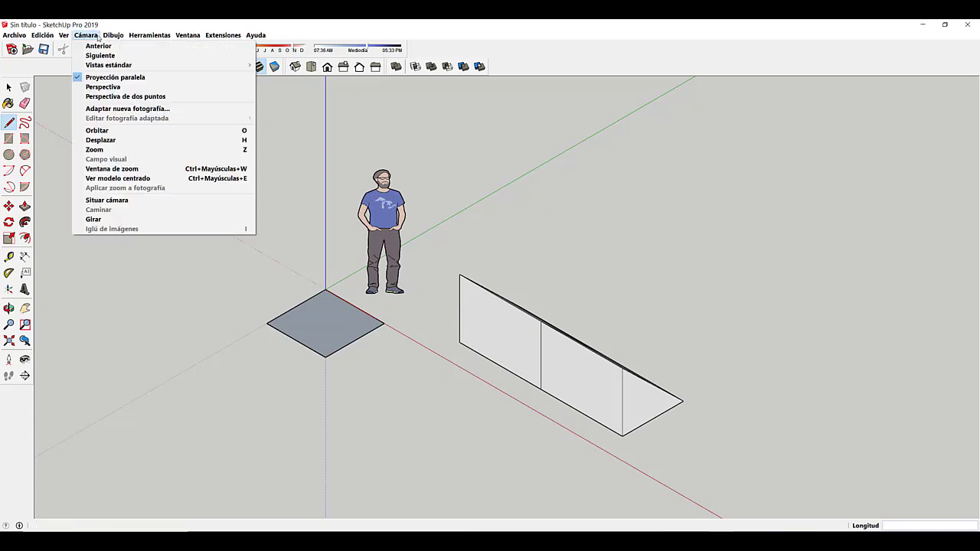
{"action": "left_click", "coordinate": [109, 87]}
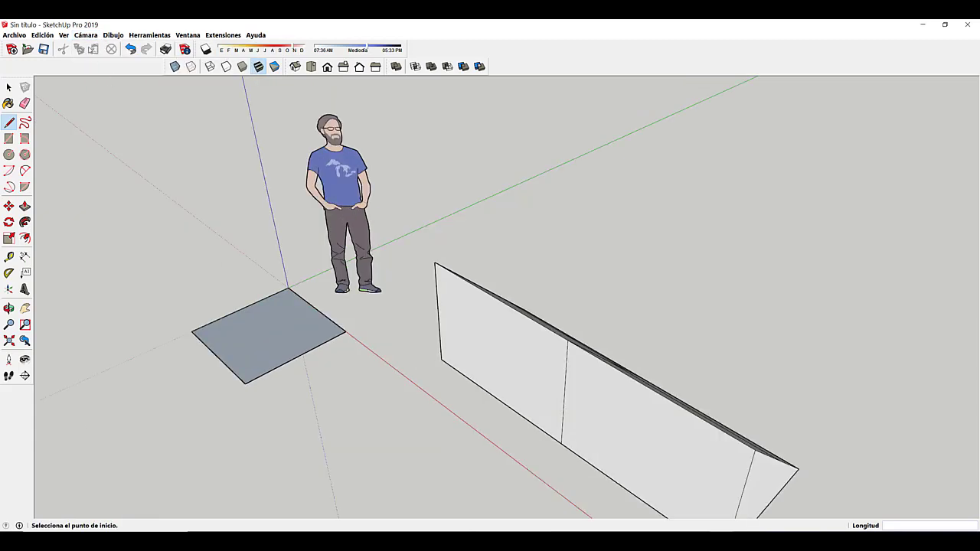
{"action": "left_click", "coordinate": [85, 36]}
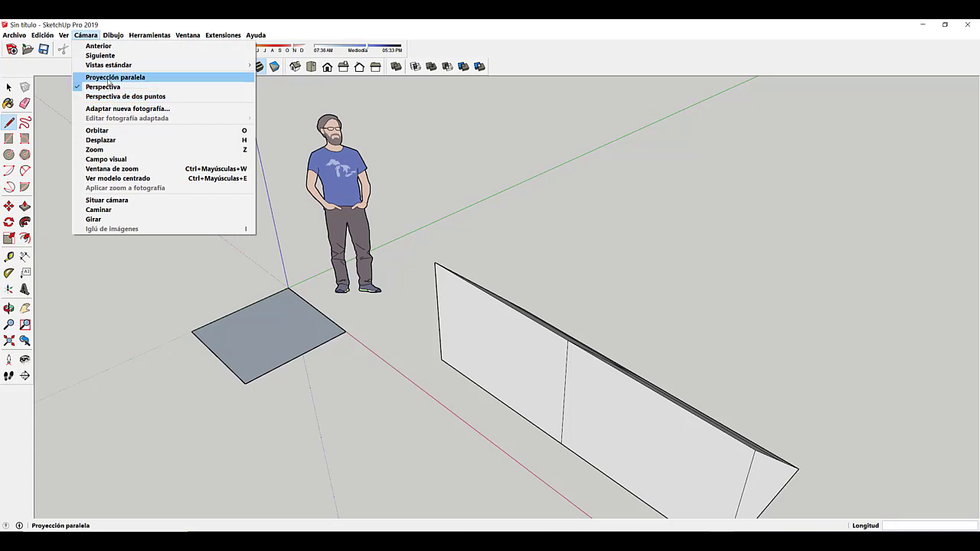
{"action": "left_click", "coordinate": [111, 77]}
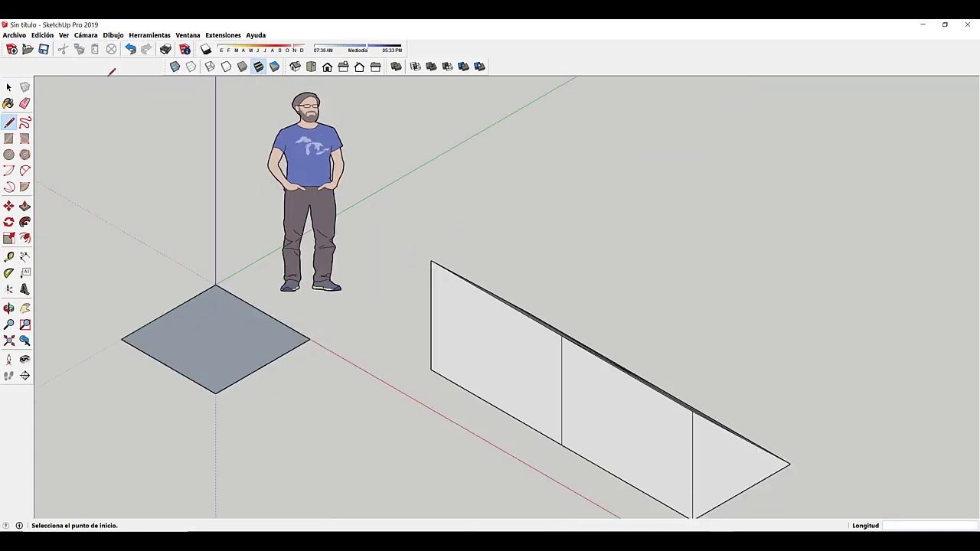
{"action": "left_click", "coordinate": [86, 36]}
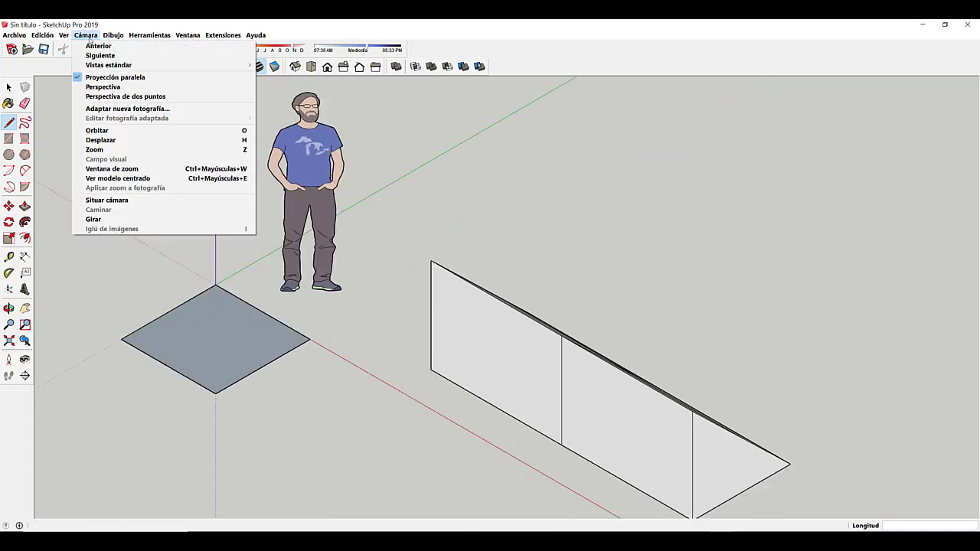
{"action": "left_click", "coordinate": [127, 89]}
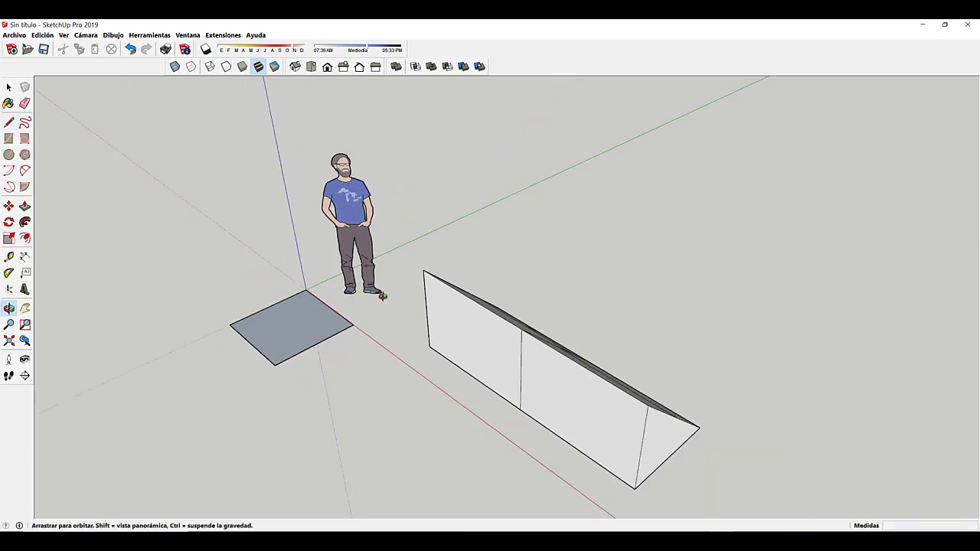